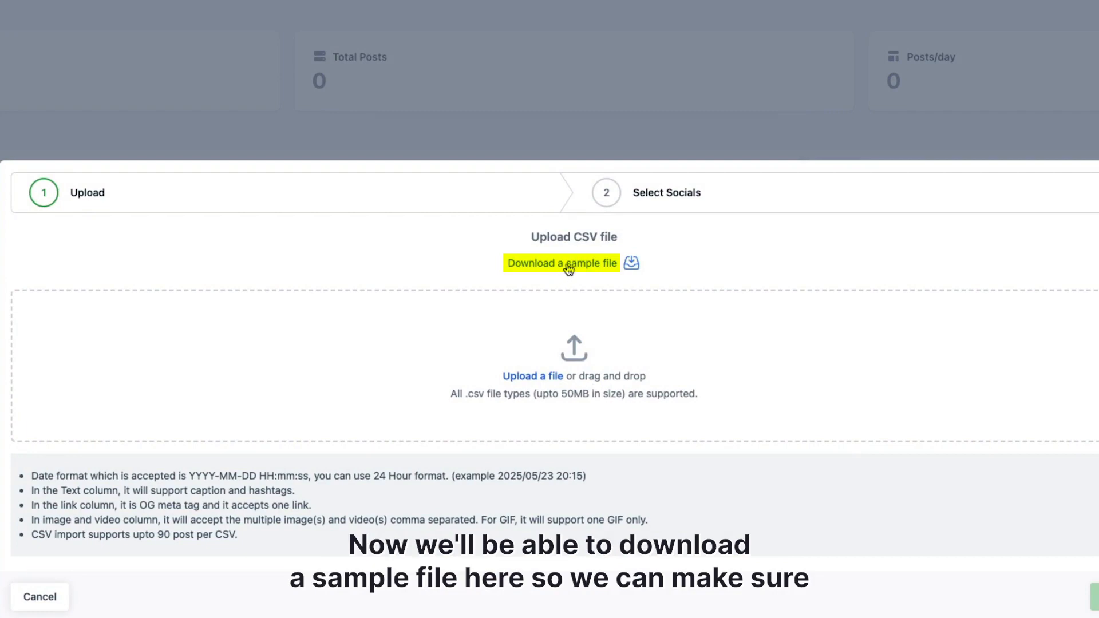
Download the sample CSV file and highlight the accepted date format YYYY-MM-DD HH:mm:ss in the upload notes.
click(567, 266)
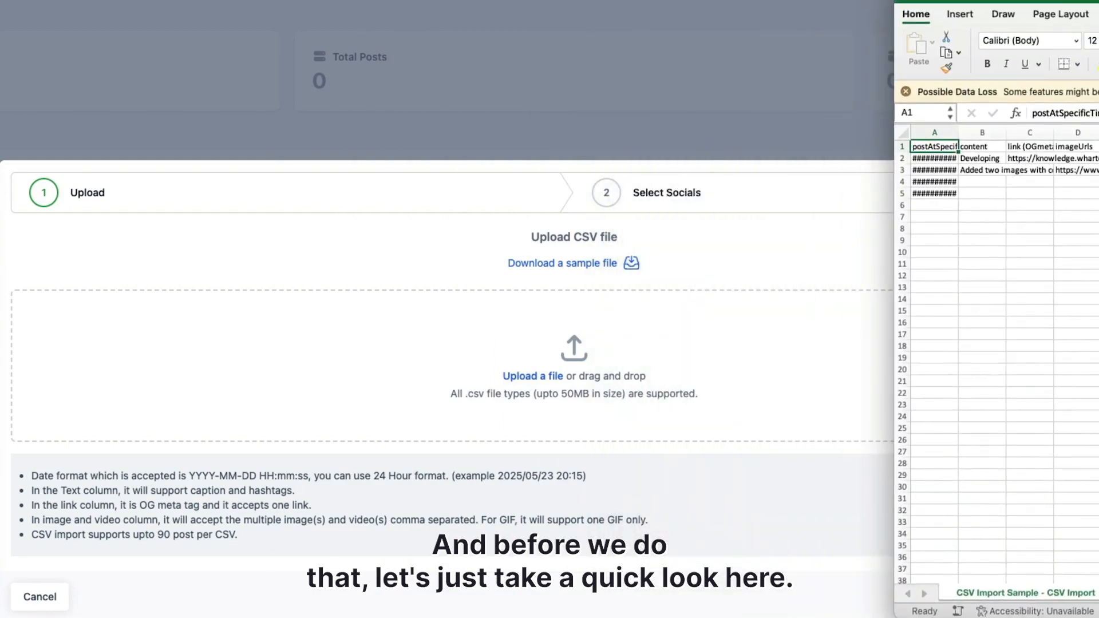
drag(33, 476, 425, 477)
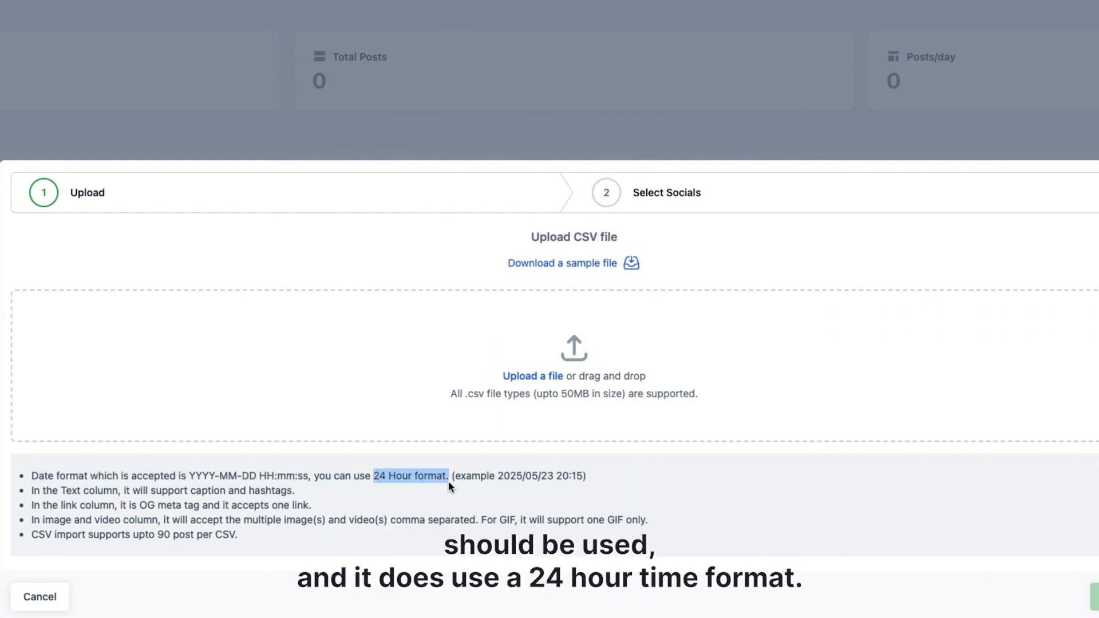
drag(192, 476, 310, 476)
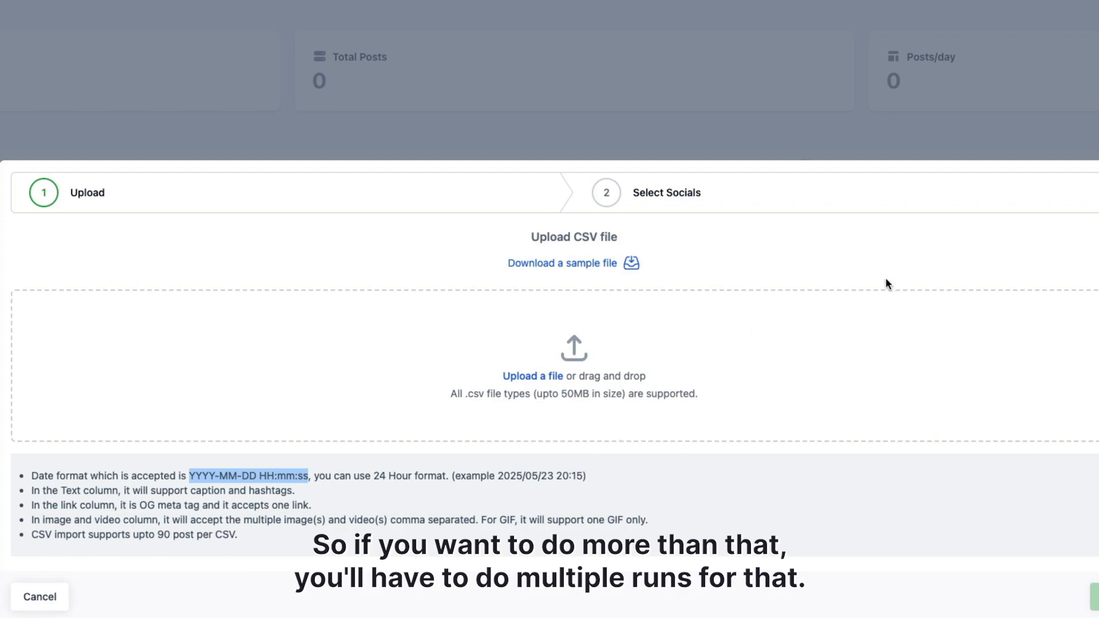
Move and enlarge the sample spreadsheet's window and widen columns A through D to show their contents.
drag(1098, 114, 661, 120)
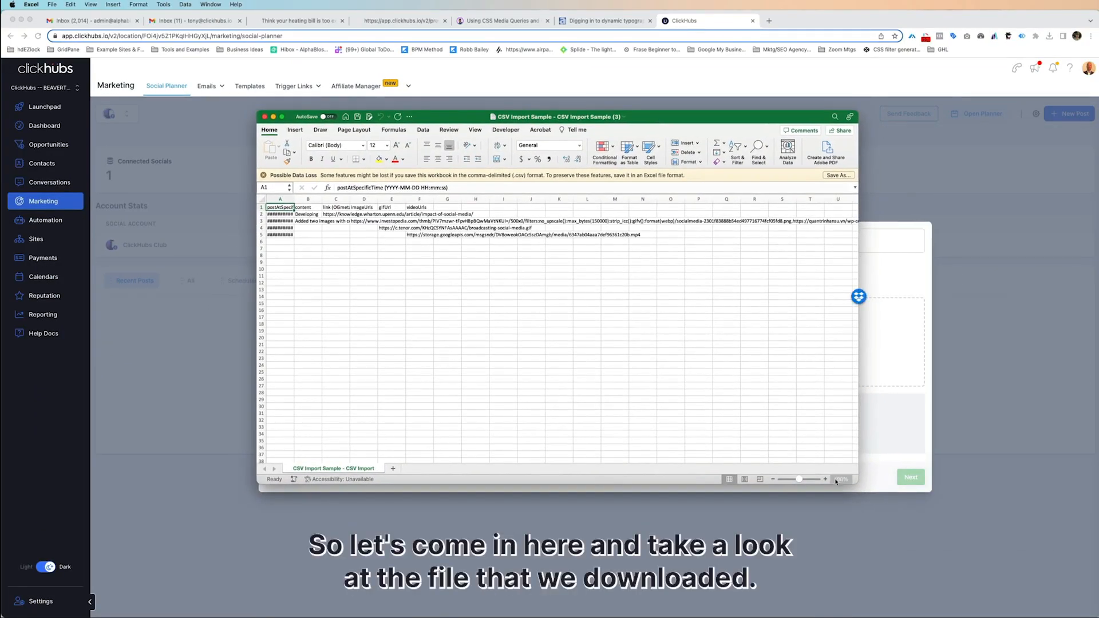
drag(860, 480, 1062, 584)
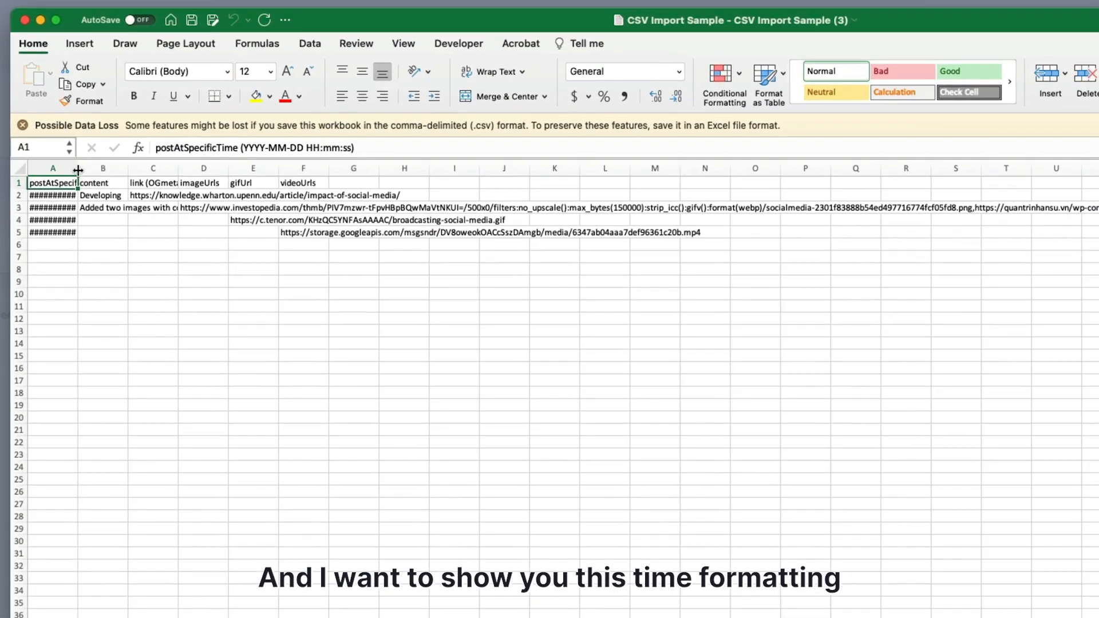
drag(294, 199, 349, 199)
drag(178, 168, 282, 167)
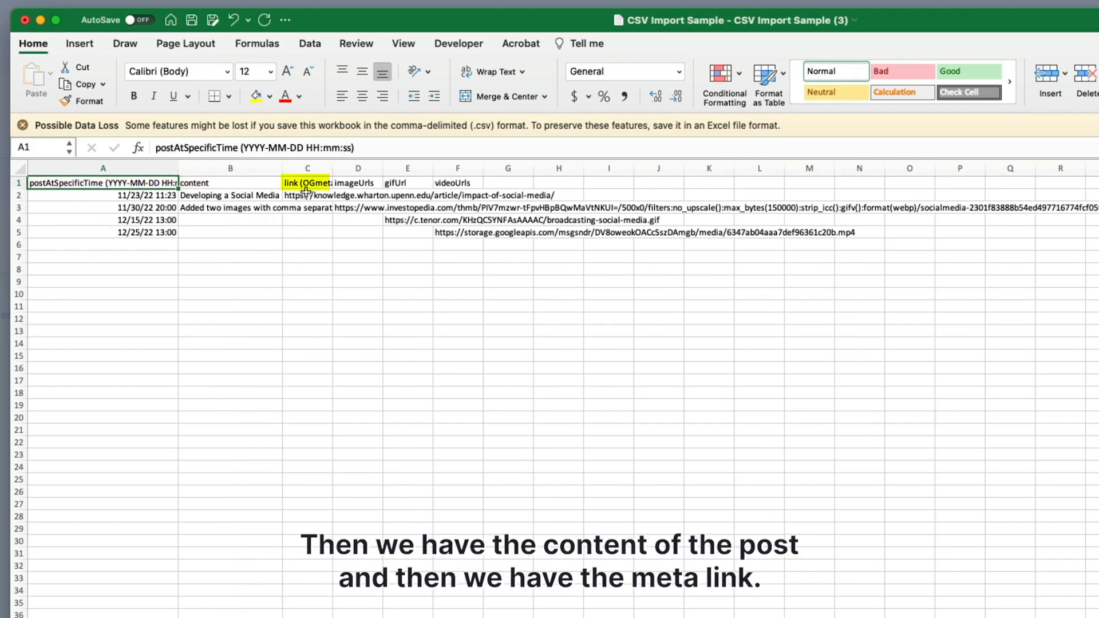
drag(333, 169, 568, 178)
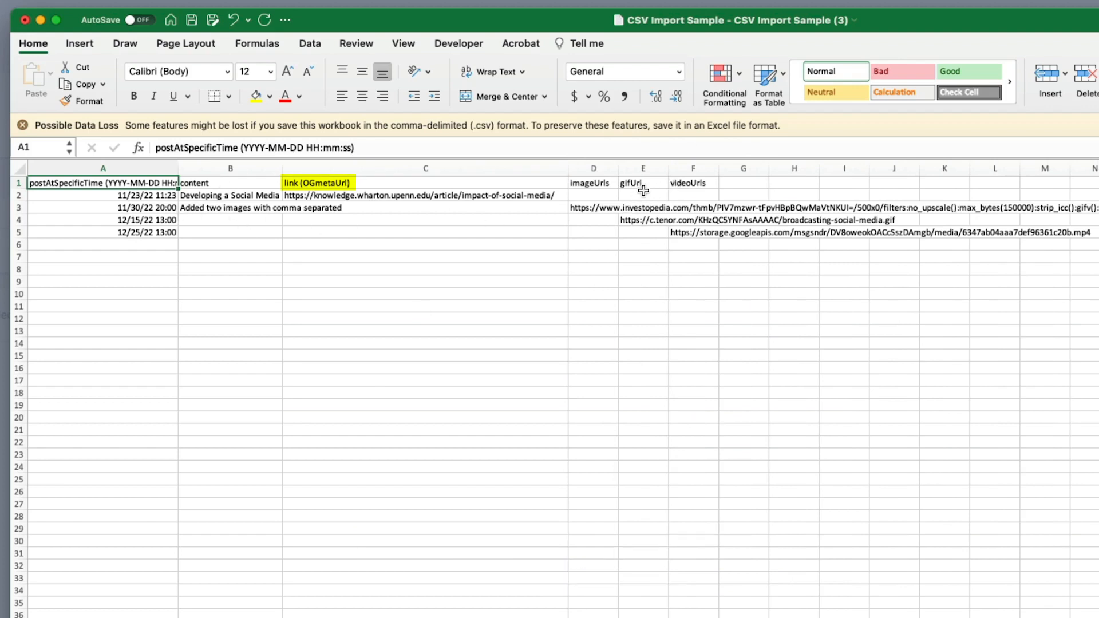
drag(618, 172, 661, 172)
click(604, 212)
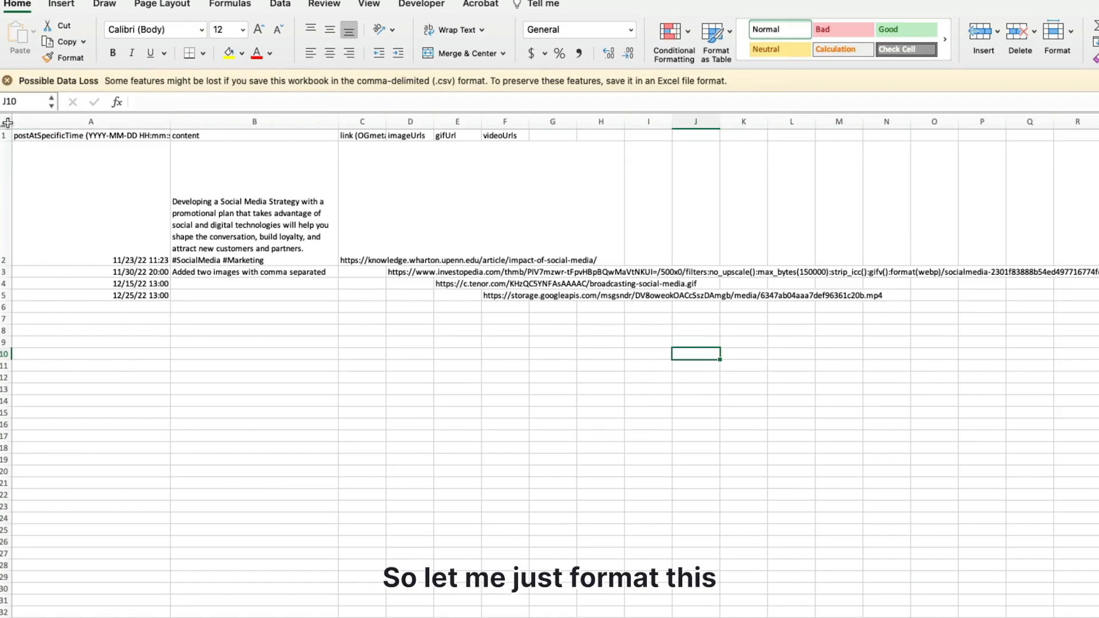
Turn off text wrapping for the whole sample sheet and set its font size to 18.
click(7, 122)
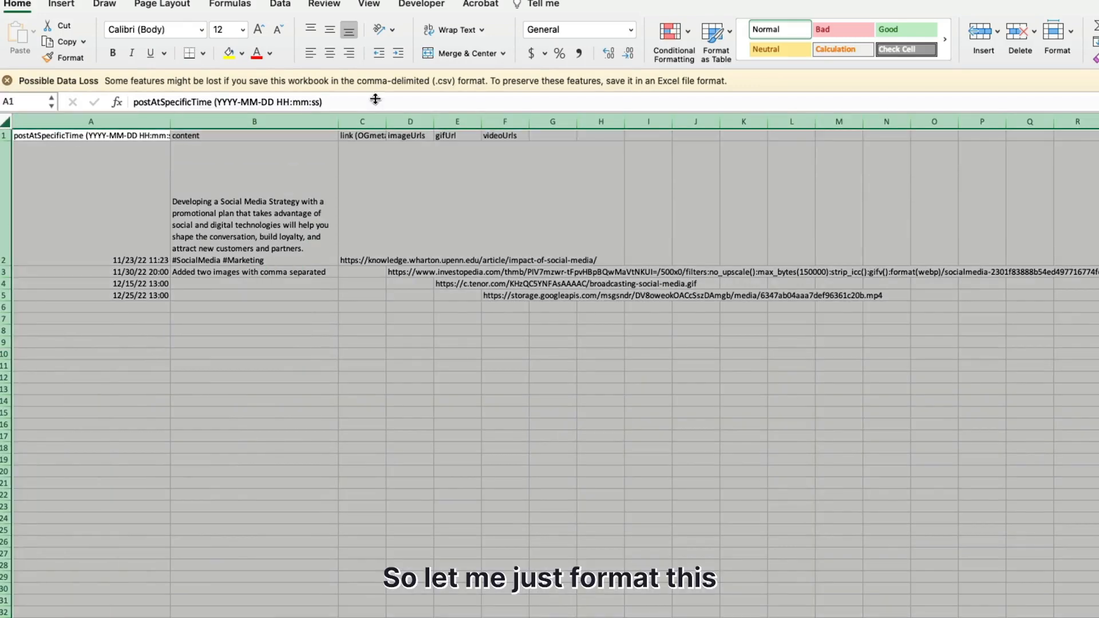
click(456, 31)
click(456, 31)
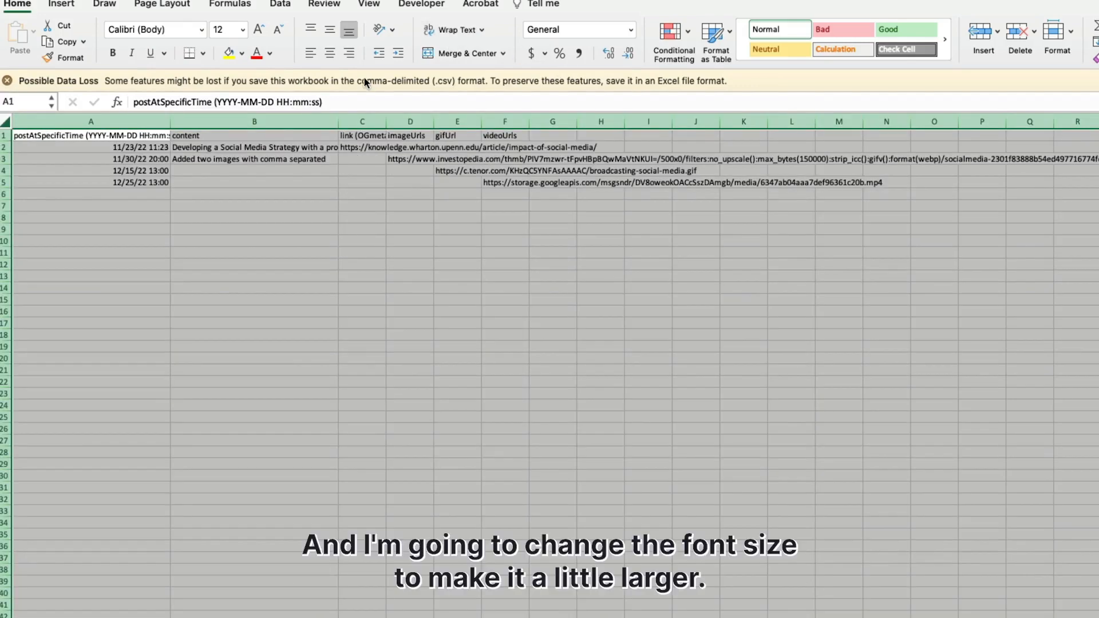
click(243, 29)
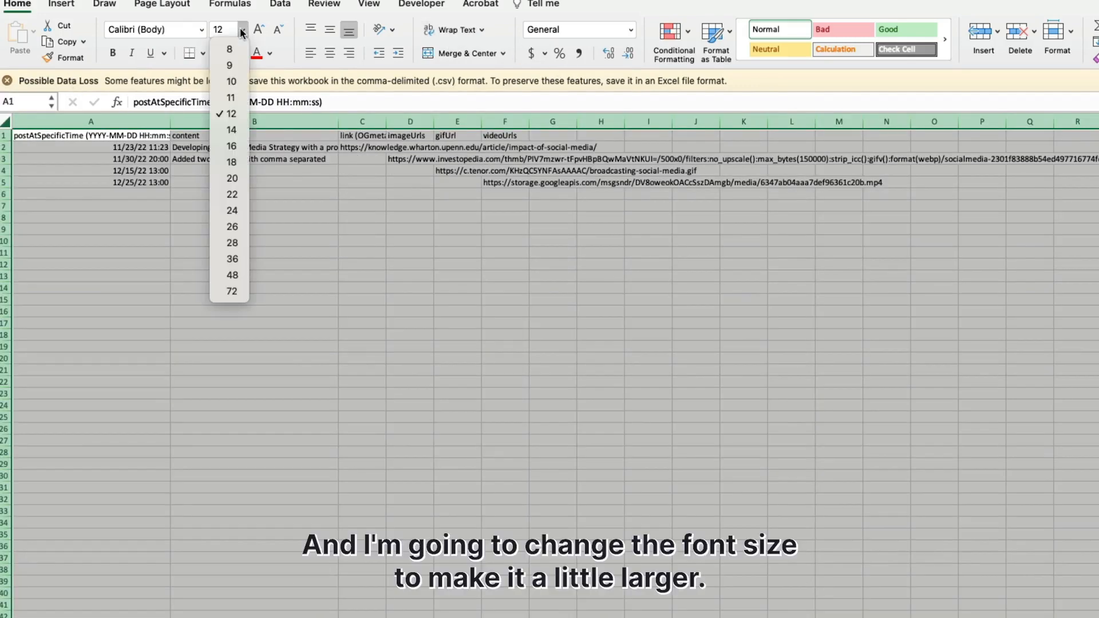
click(231, 162)
drag(175, 298, 175, 315)
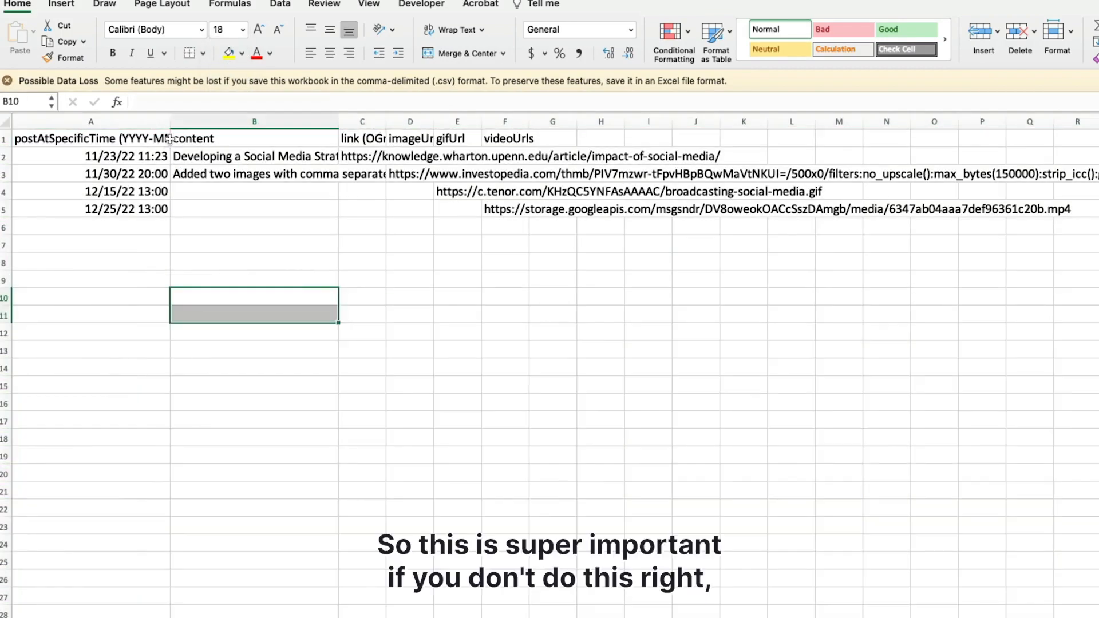
Widen the postAtSpecificTime column and apply the custom number format YYYY-MM-DD HH:mm:ss to the entire column.
drag(170, 122, 299, 120)
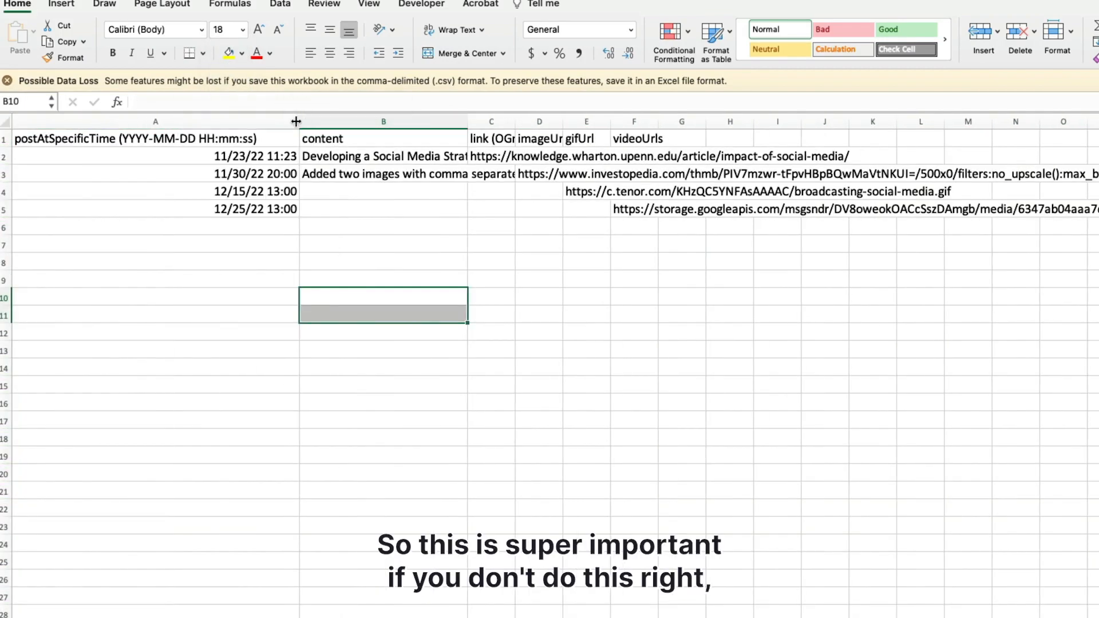
click(168, 124)
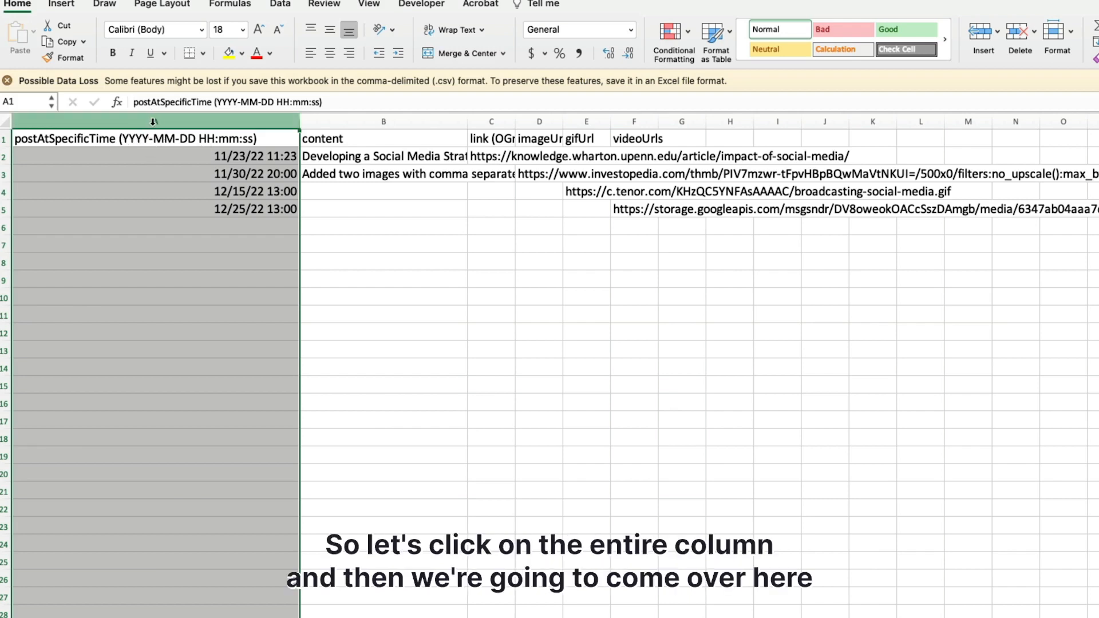
click(631, 30)
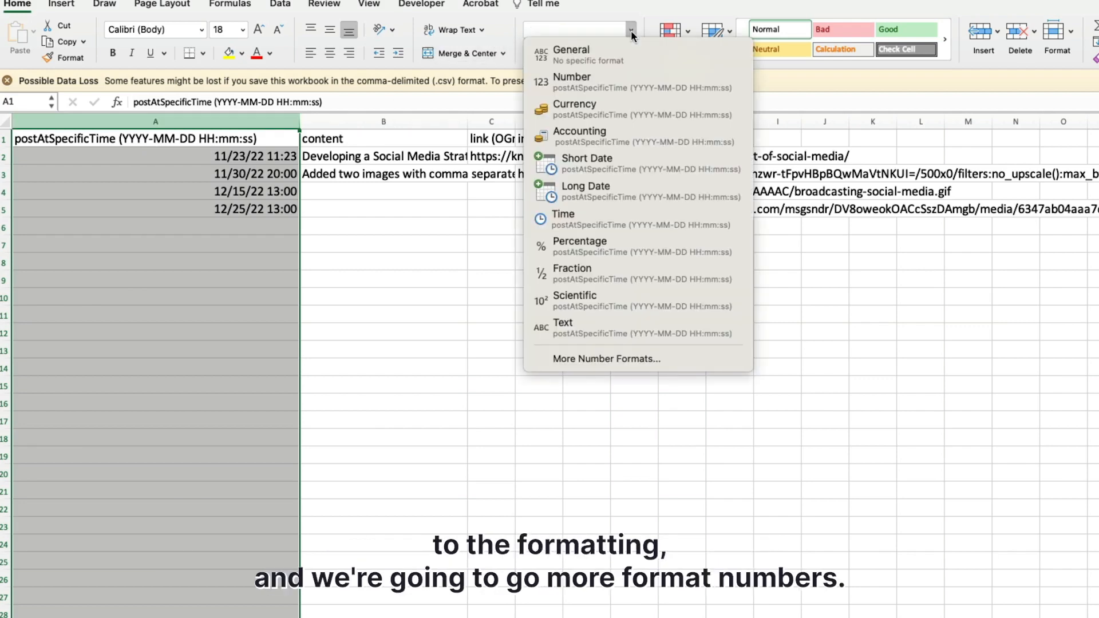
click(621, 358)
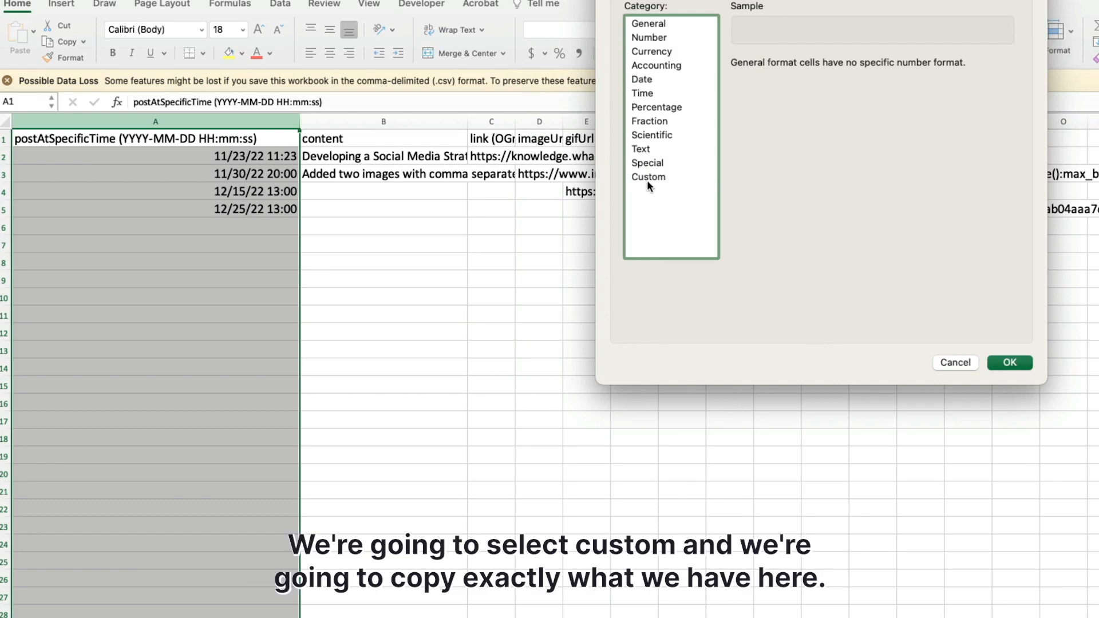
click(648, 178)
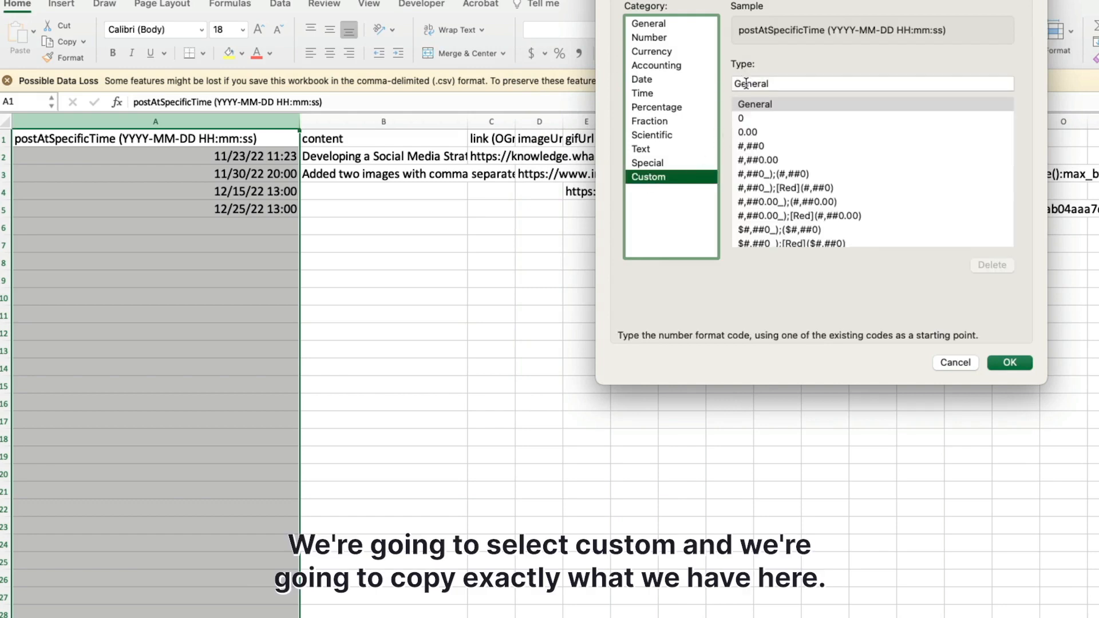
double_click(746, 84)
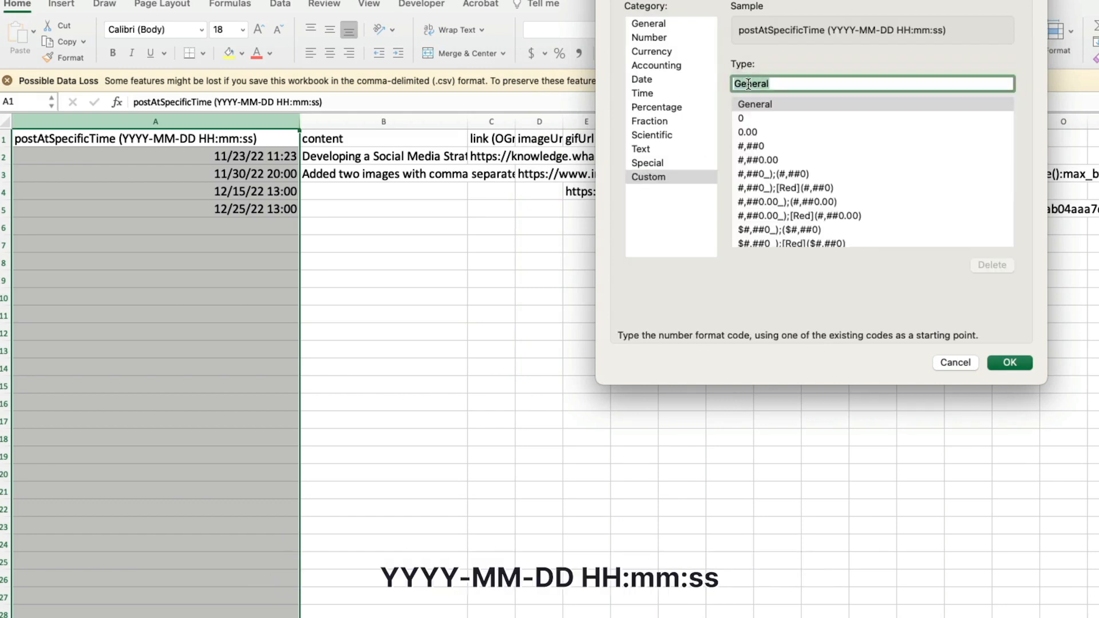
text(YYYY-MM-DD HH:mm:ss)
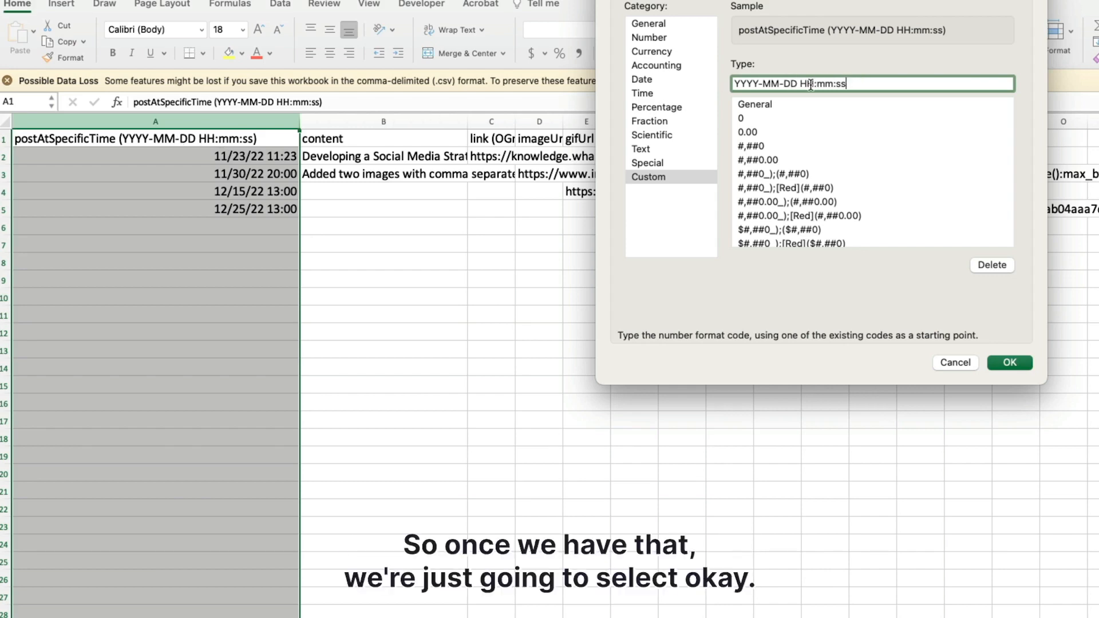
click(1013, 361)
click(257, 273)
Review the date and content entries in the sample spreadsheet and close the file.
drag(219, 153, 217, 226)
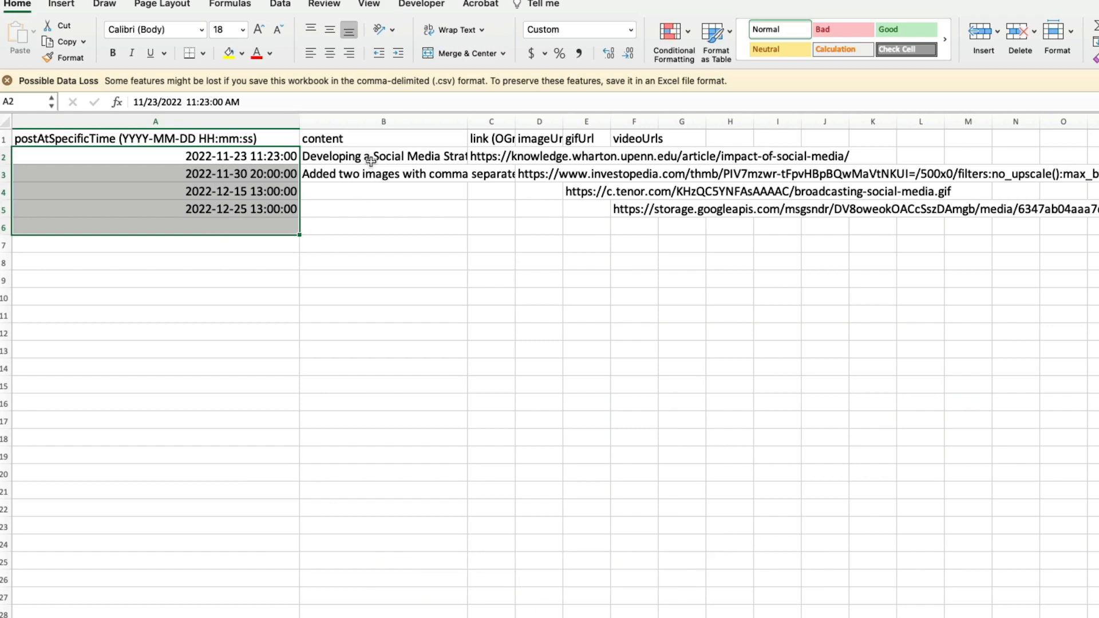
drag(369, 156, 380, 186)
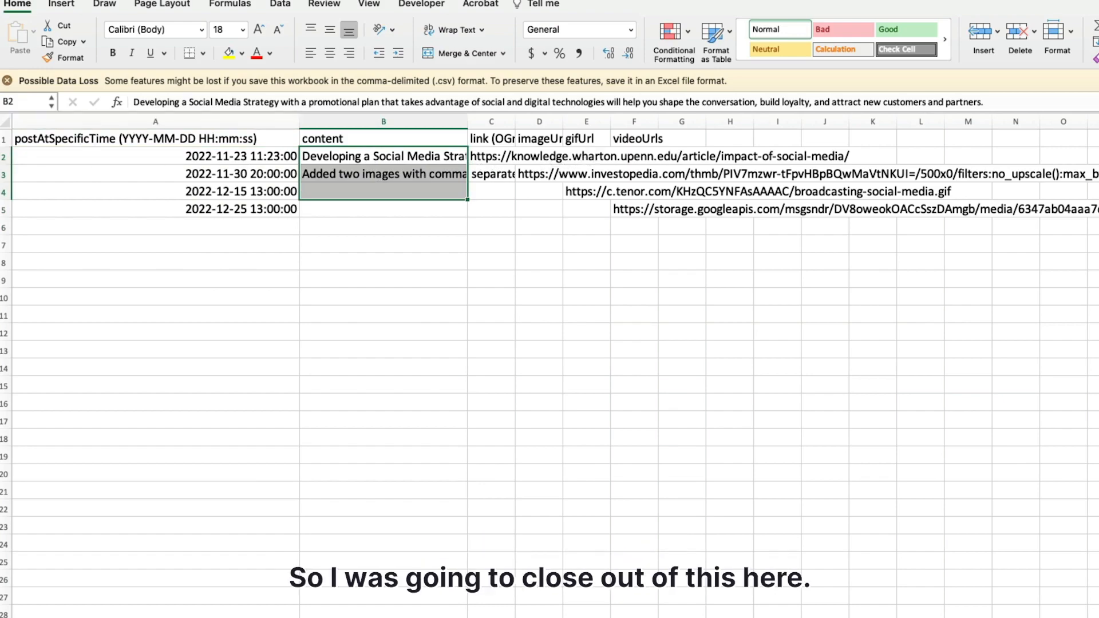
click(197, 79)
click(683, 439)
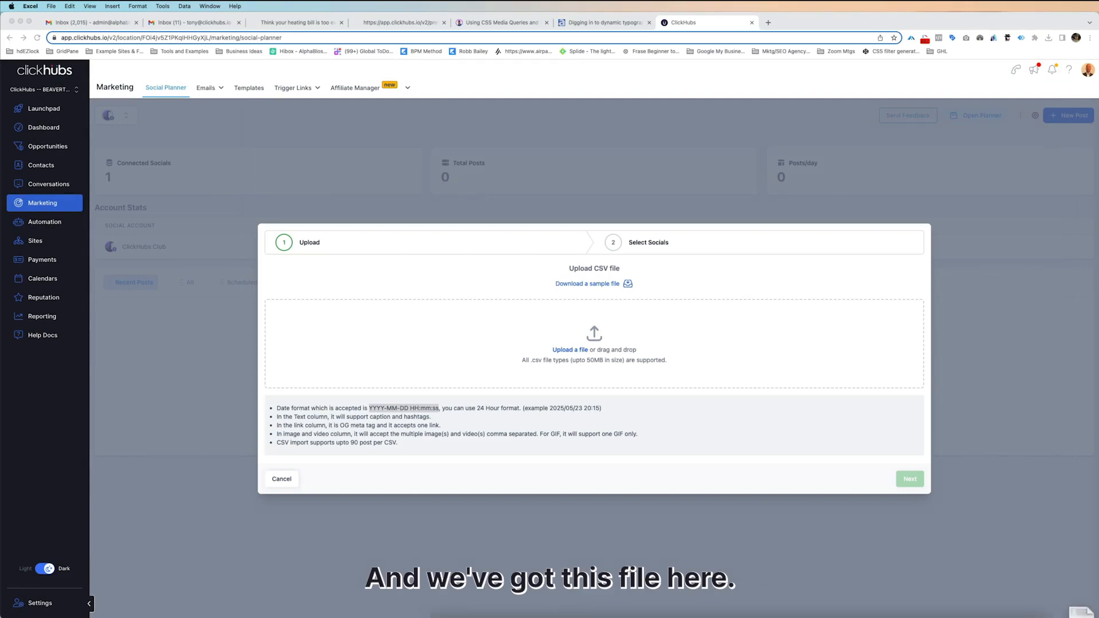
Open the ch-new-holidays-2023 file and enlarge its window and columns A and B so the dates and content are readable.
mouse_move(910, 611)
drag(910, 611, 927, 607)
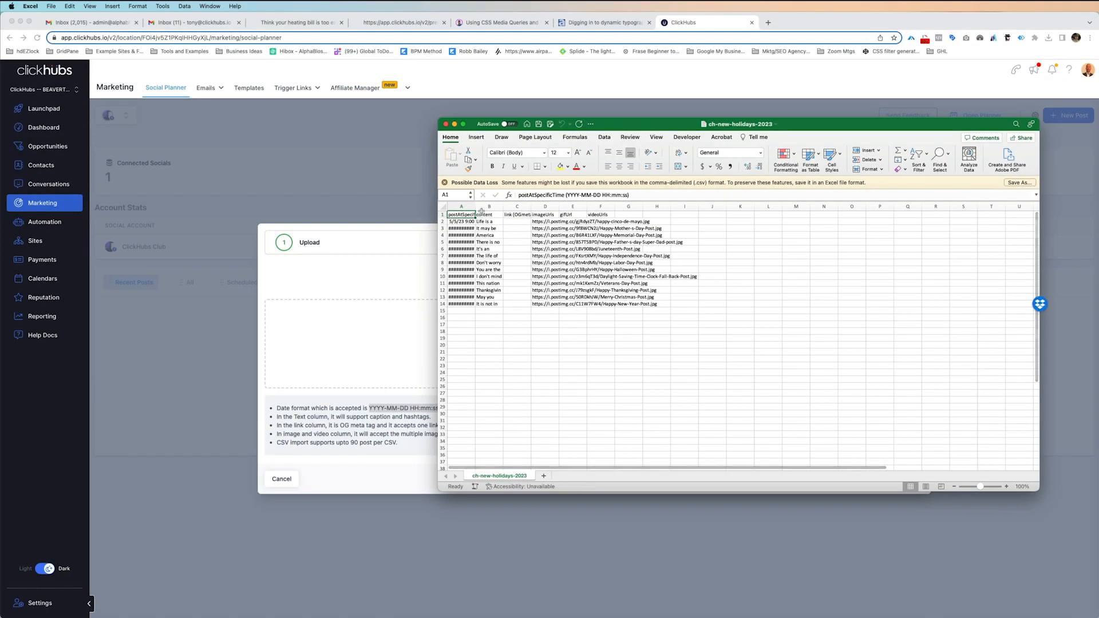
drag(475, 206, 532, 207)
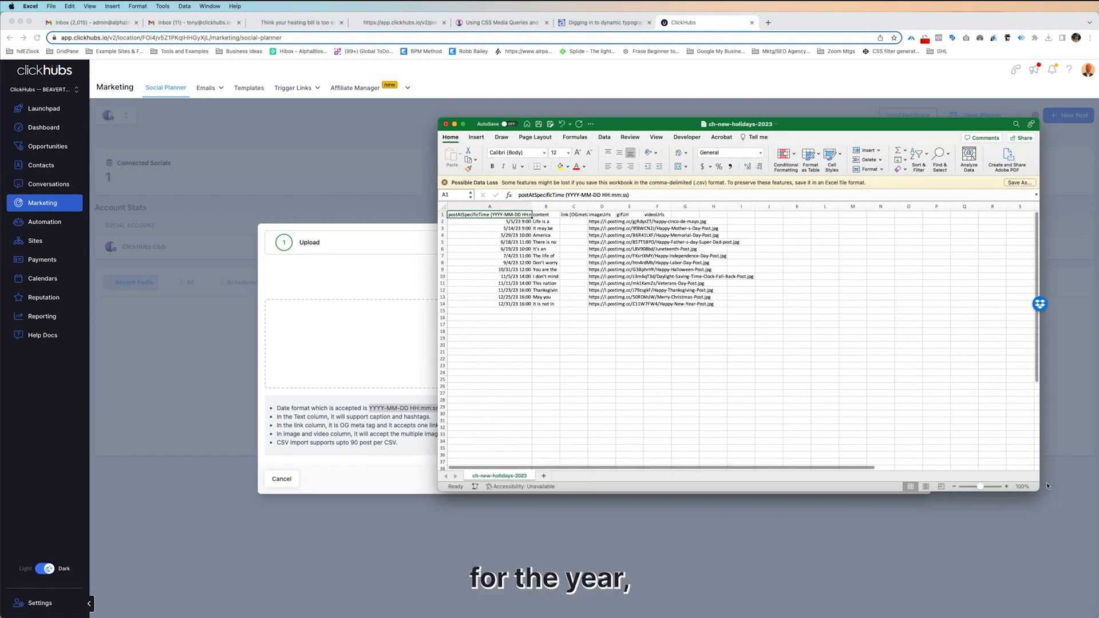
drag(1037, 490, 1098, 551)
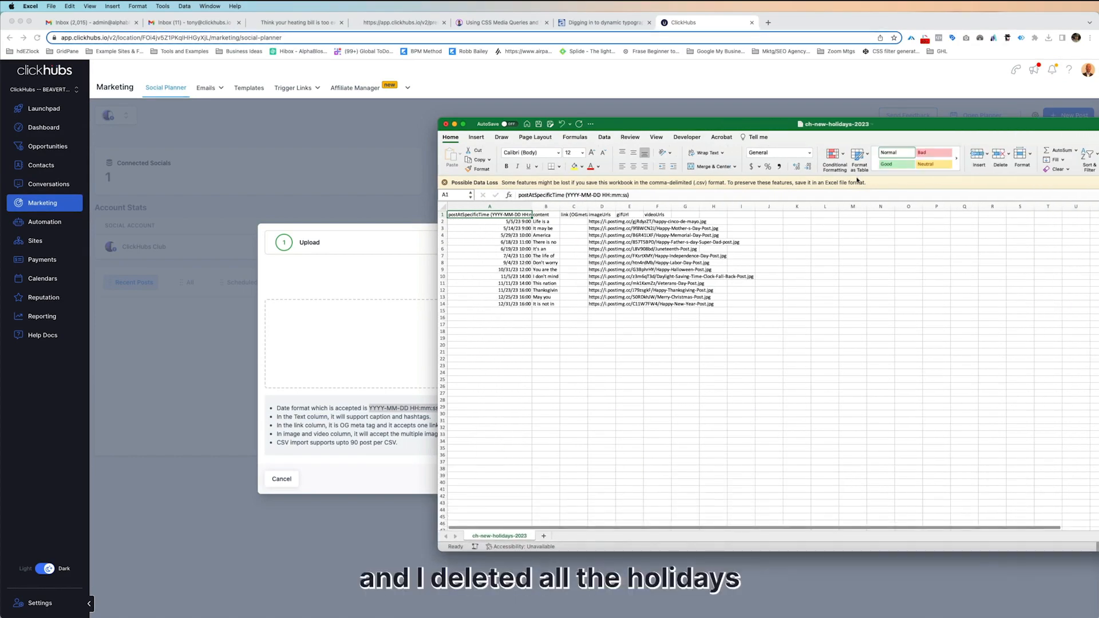
drag(769, 129, 612, 110)
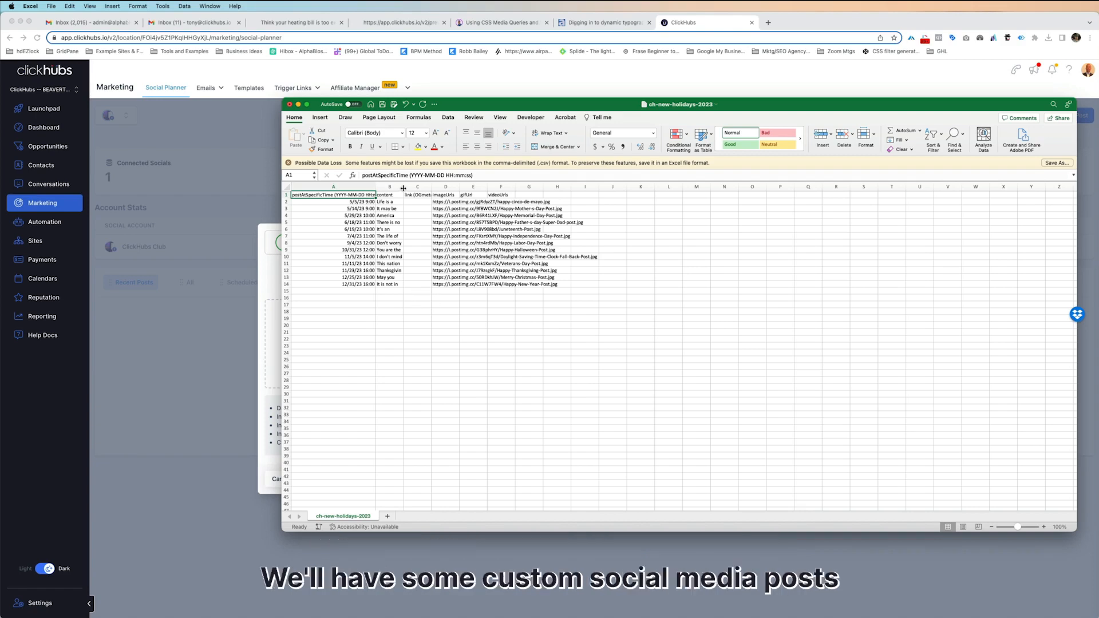
drag(403, 188, 466, 188)
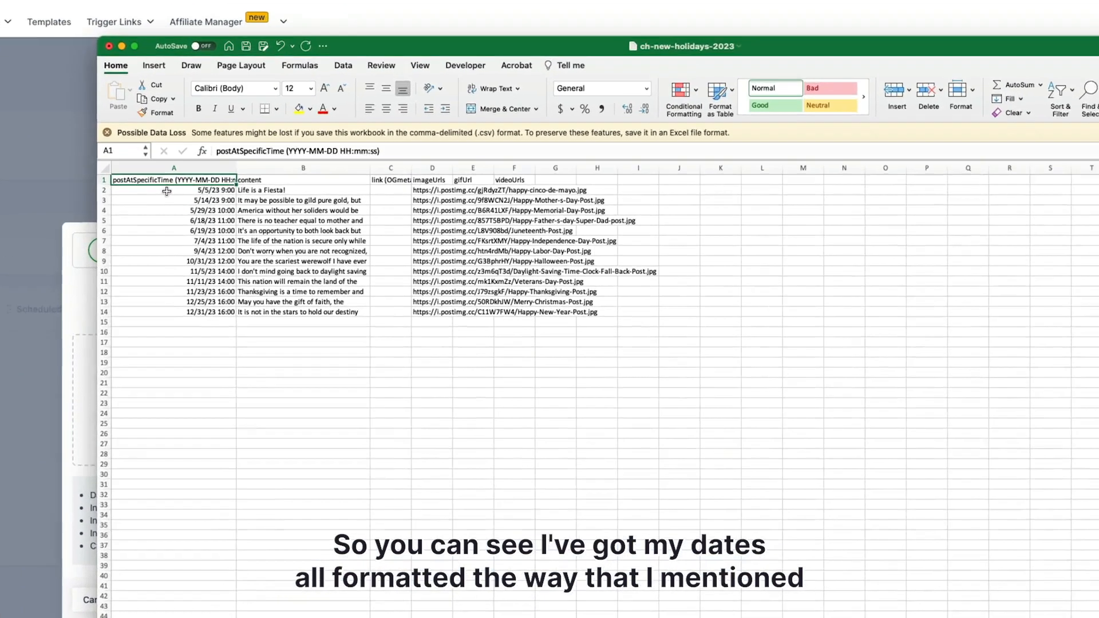
Check the post dates in the holidays file and copy the text YYYY-MM-DD HH:mm:ss from column A's header.
drag(323, 204, 328, 270)
drag(86, 302, 87, 328)
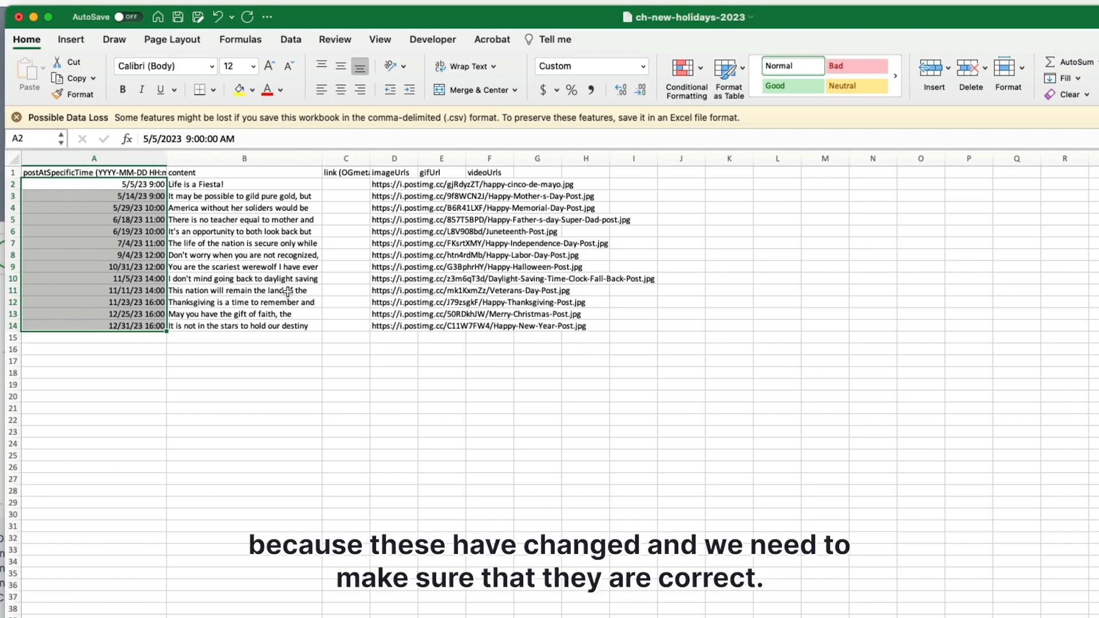
click(94, 155)
drag(225, 138, 332, 139)
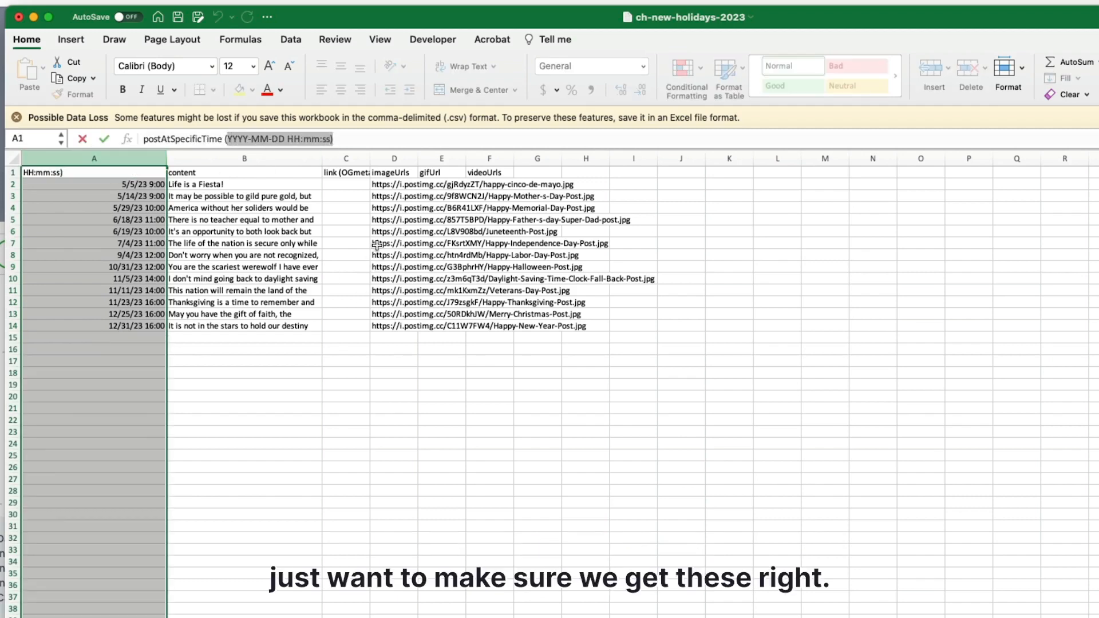
click(252, 139)
drag(228, 139, 331, 139)
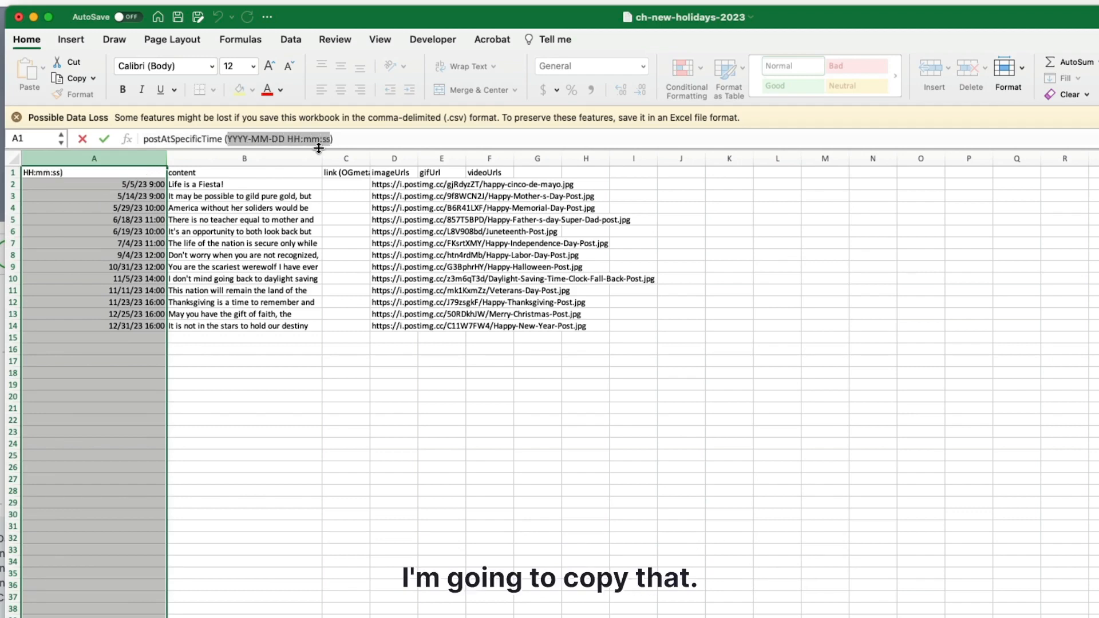
key(super+c)
Apply the custom number format YYYY-MM-DD HH:mm:ss to the whole postAtSpecificTime column of the holidays file.
click(118, 160)
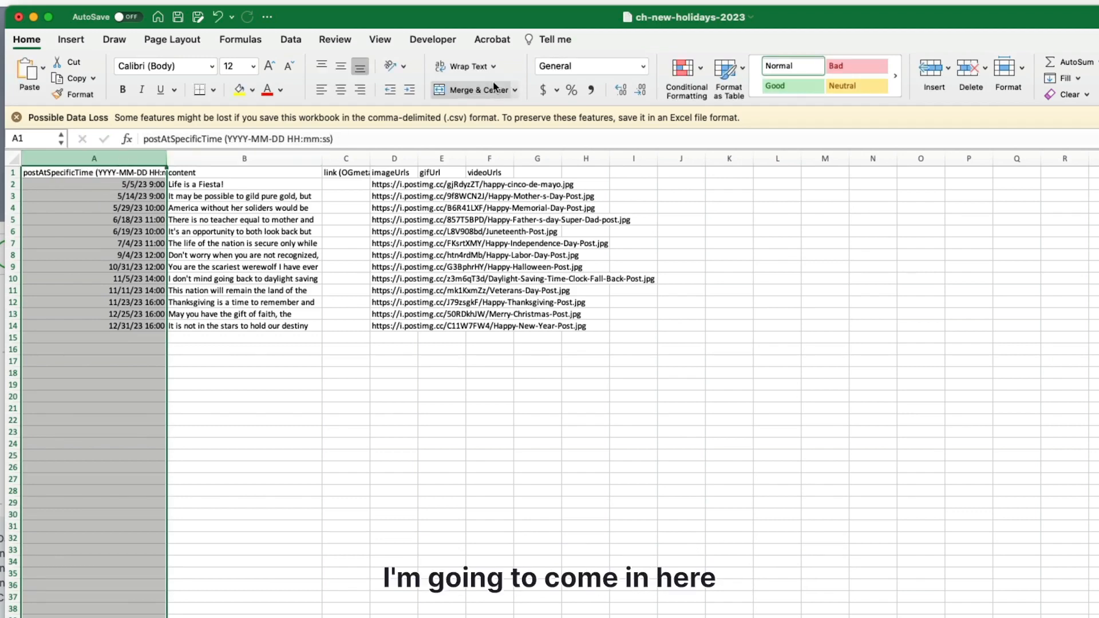
click(645, 67)
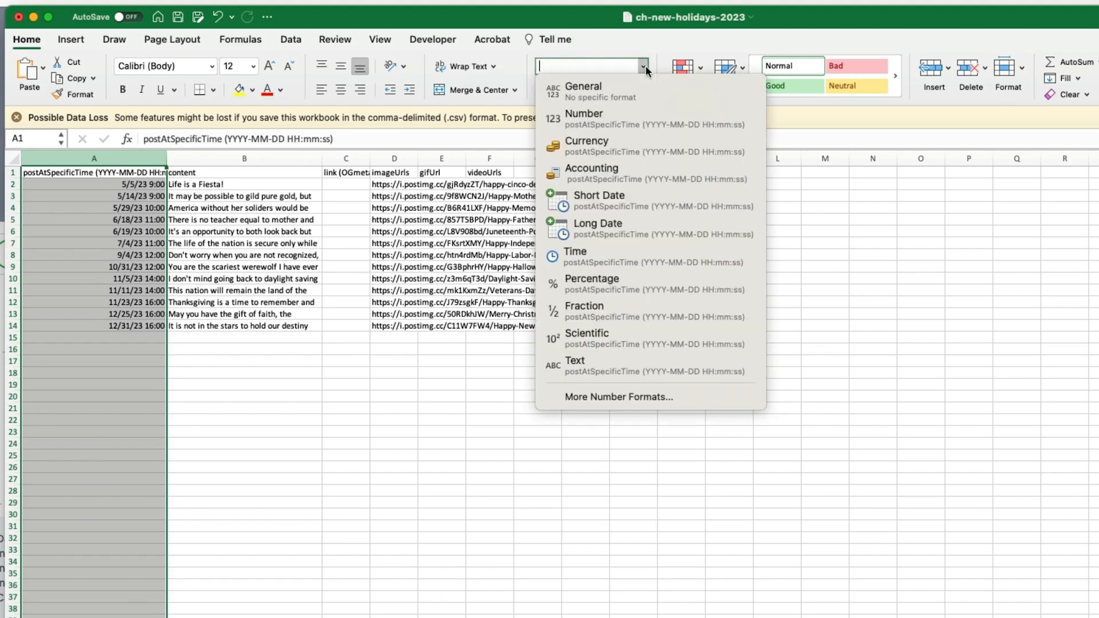
click(625, 397)
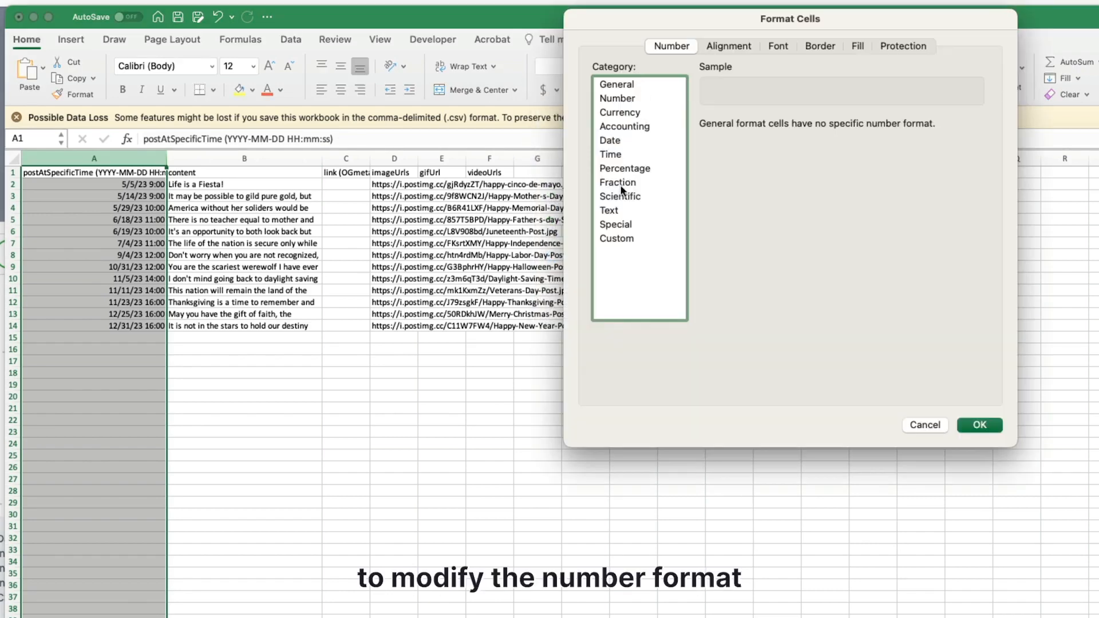
click(616, 238)
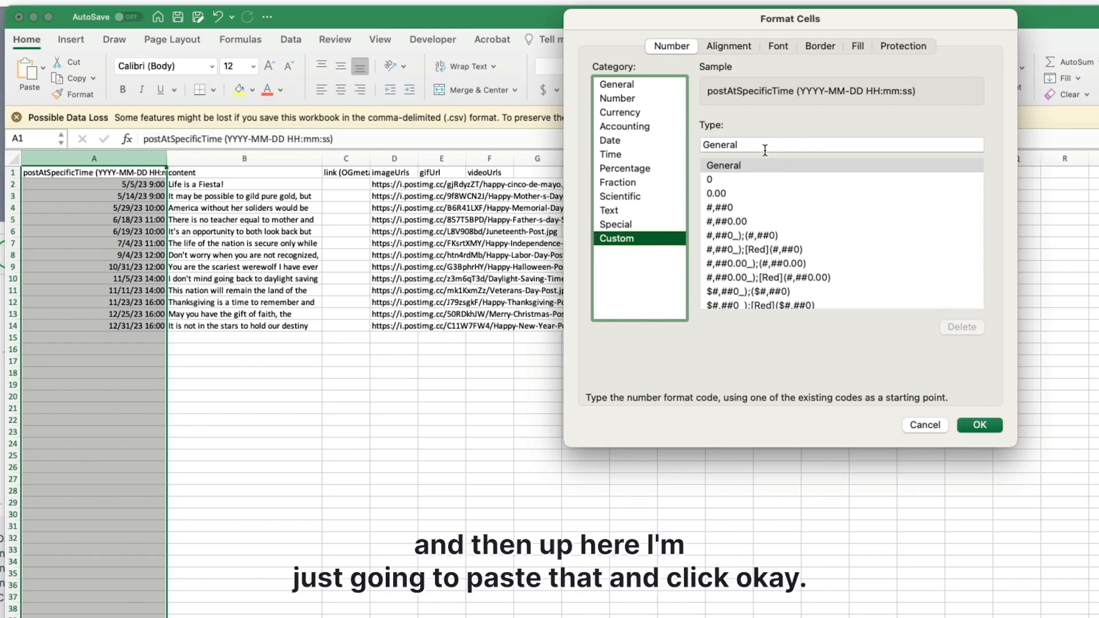
click(764, 145)
double_click(764, 145)
key(cmd+v)
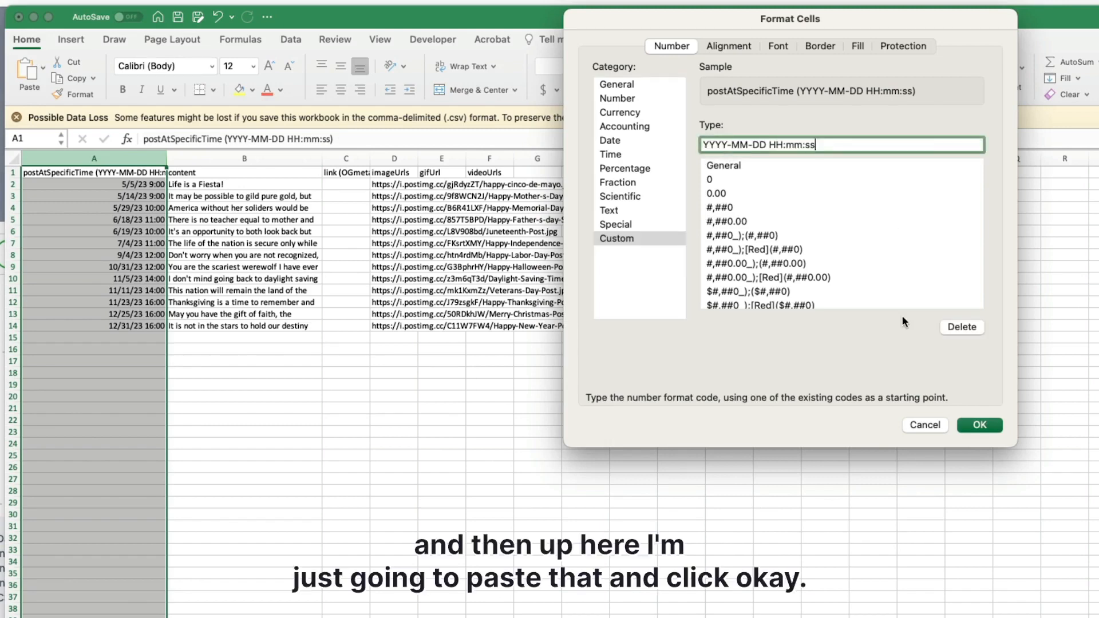
click(980, 425)
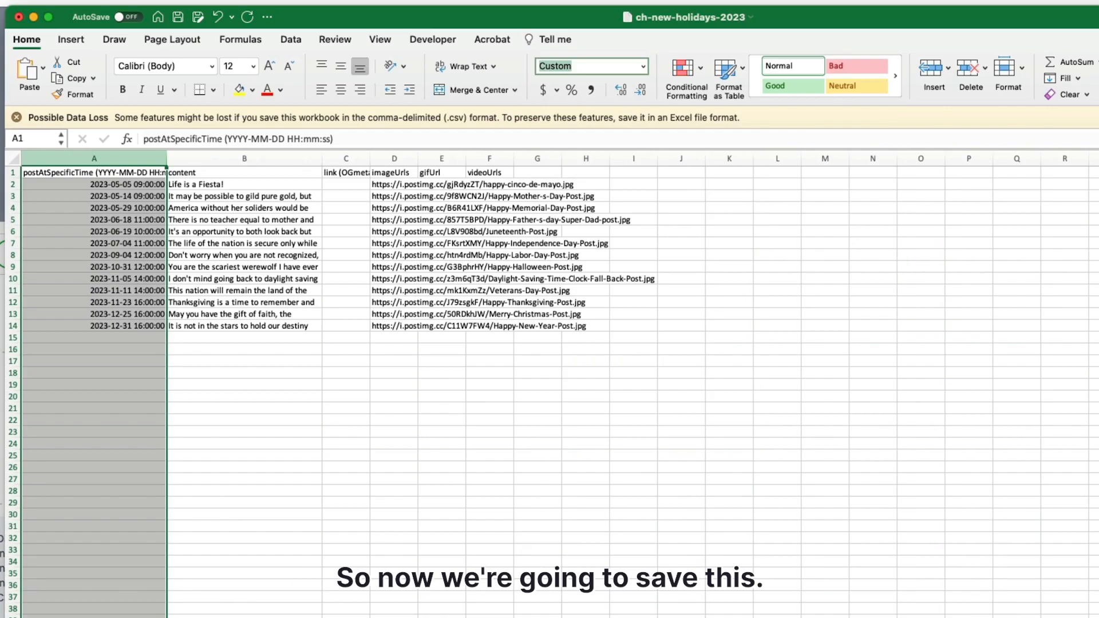
Save the ch-new-holidays-2023 CSV and move its window aside to uncover the ClickHubs upload dialog.
click(51, 6)
click(55, 69)
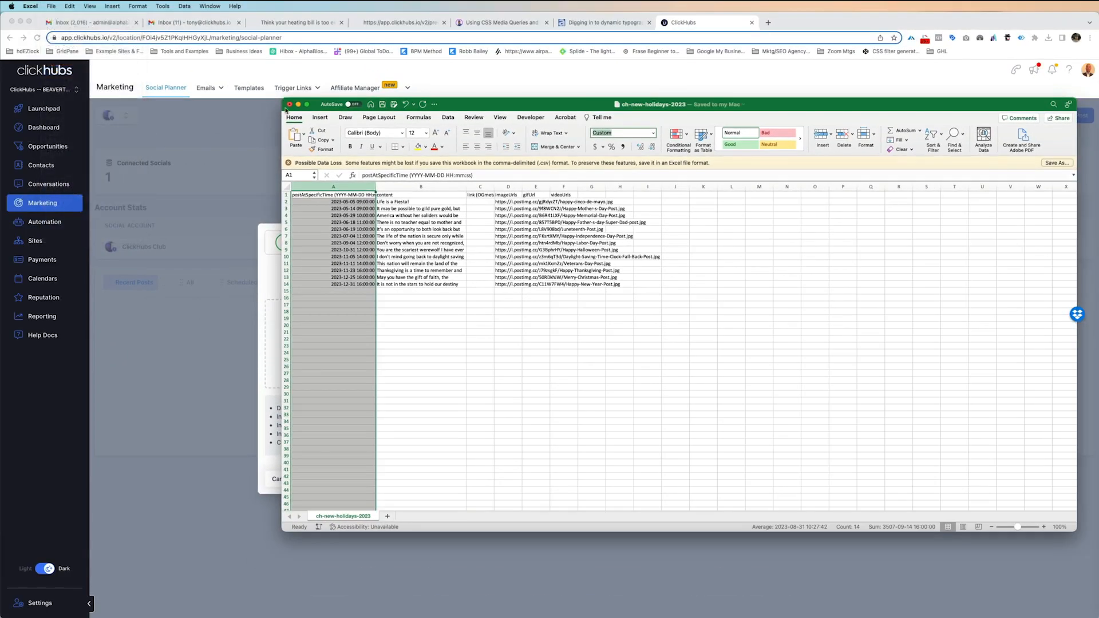
drag(511, 108, 806, 173)
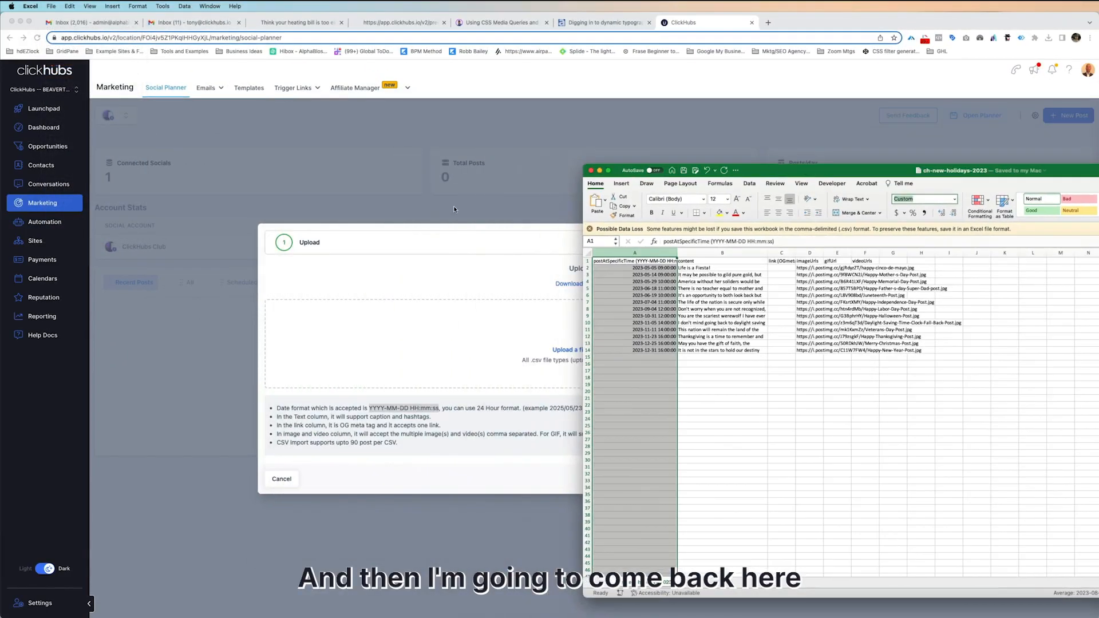
Switch to ClickHubs, upload ch-new-holidays-2023.csv to the CSV import and proceed to the social account selection.
click(530, 263)
drag(876, 193, 575, 329)
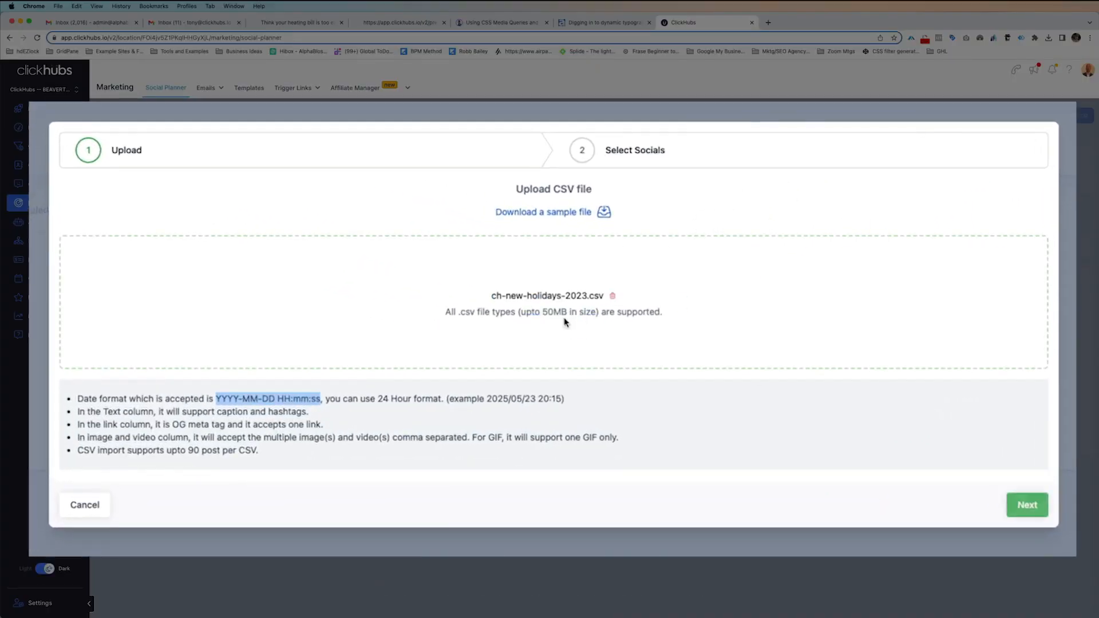
click(1025, 505)
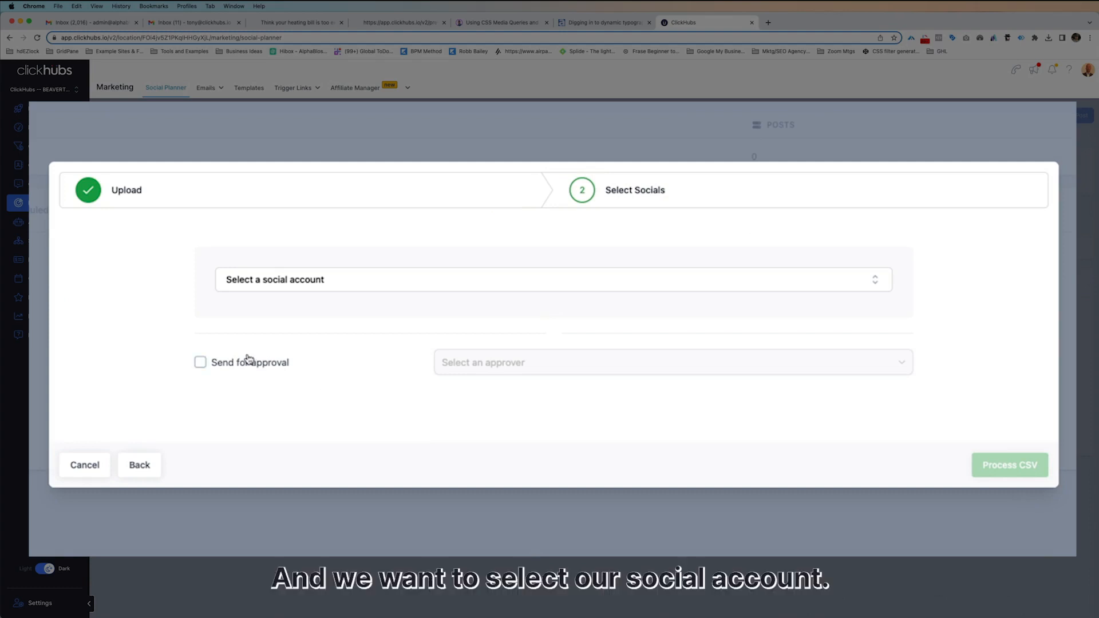
Choose ClickHubs Club as the social account that receives the imported posts.
click(323, 295)
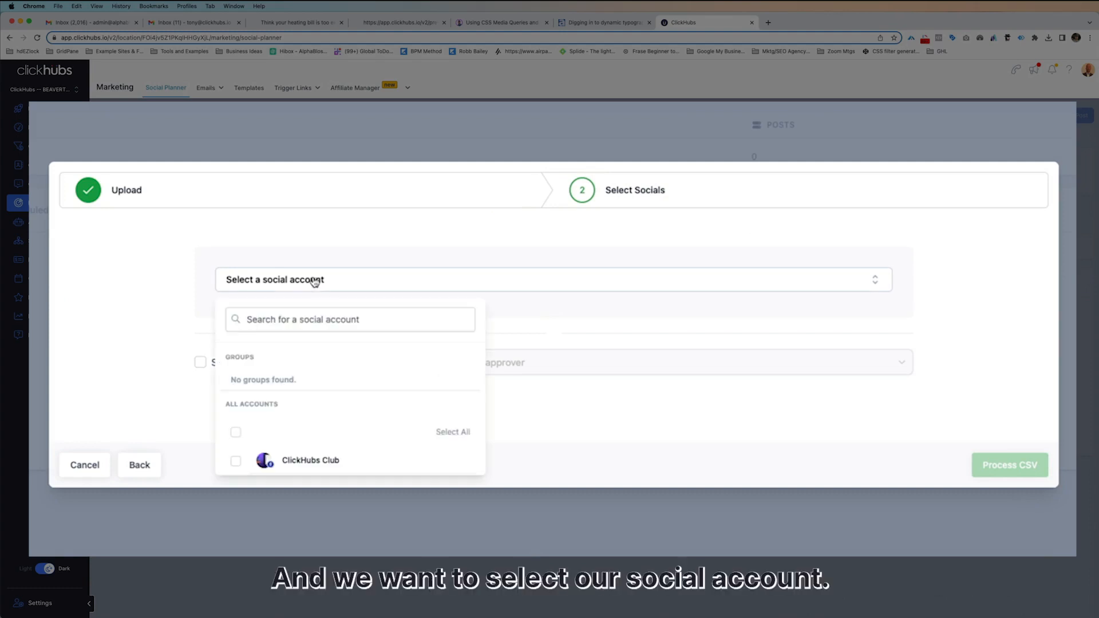
click(235, 462)
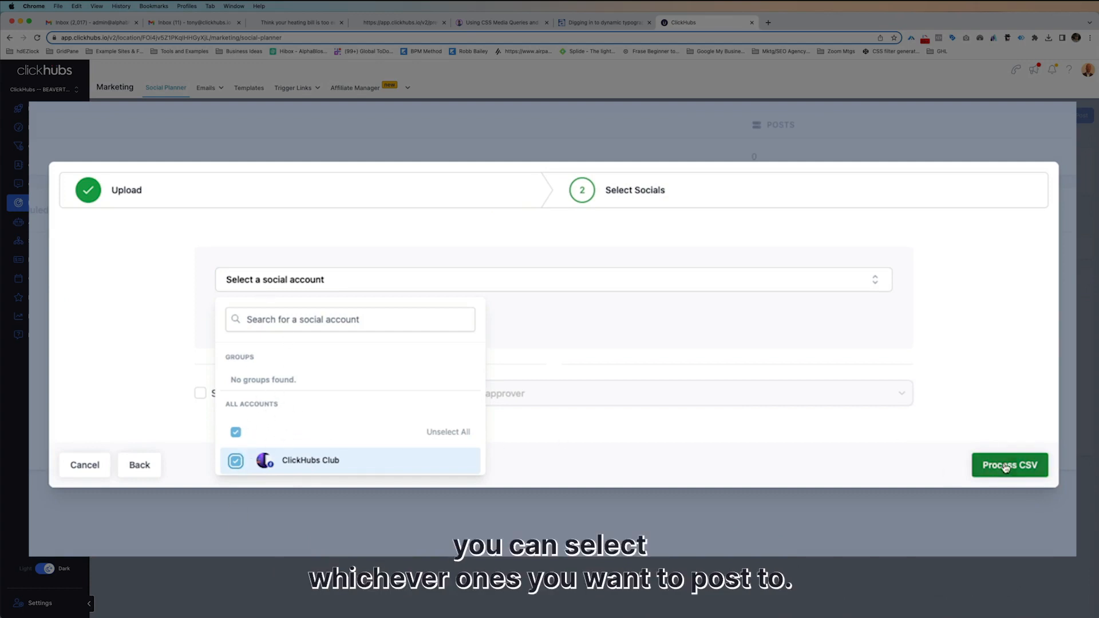
click(994, 365)
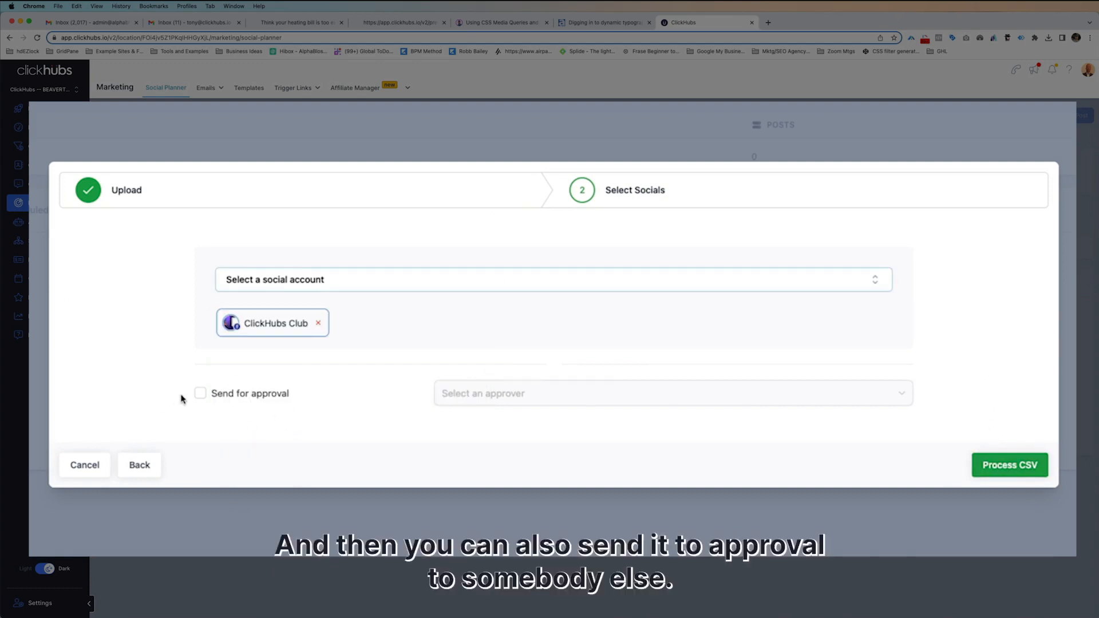
click(200, 394)
click(524, 395)
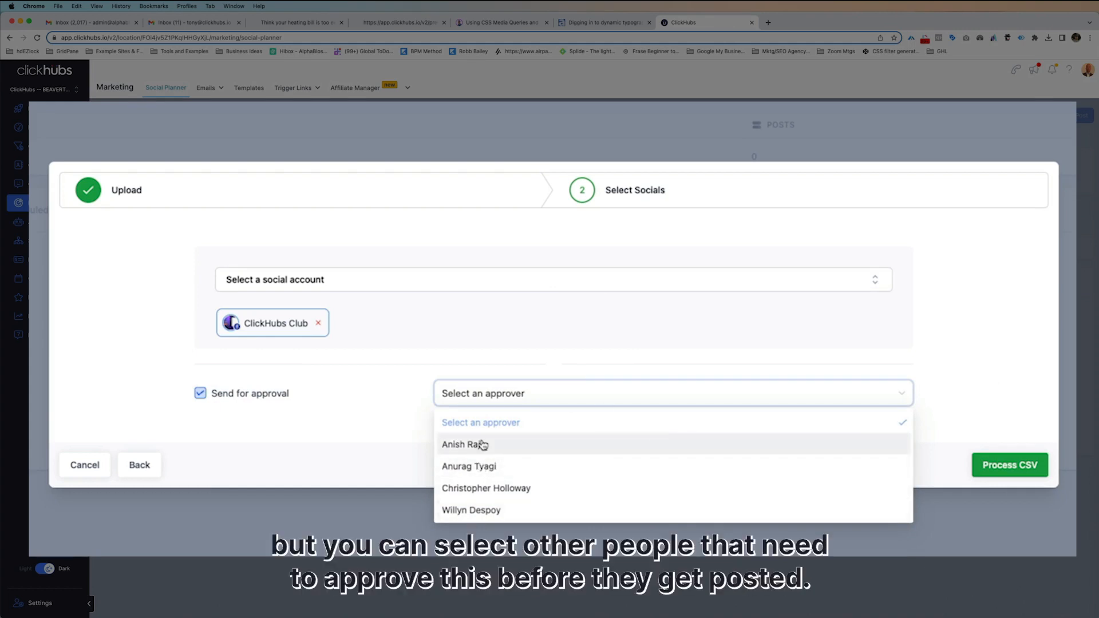
click(200, 394)
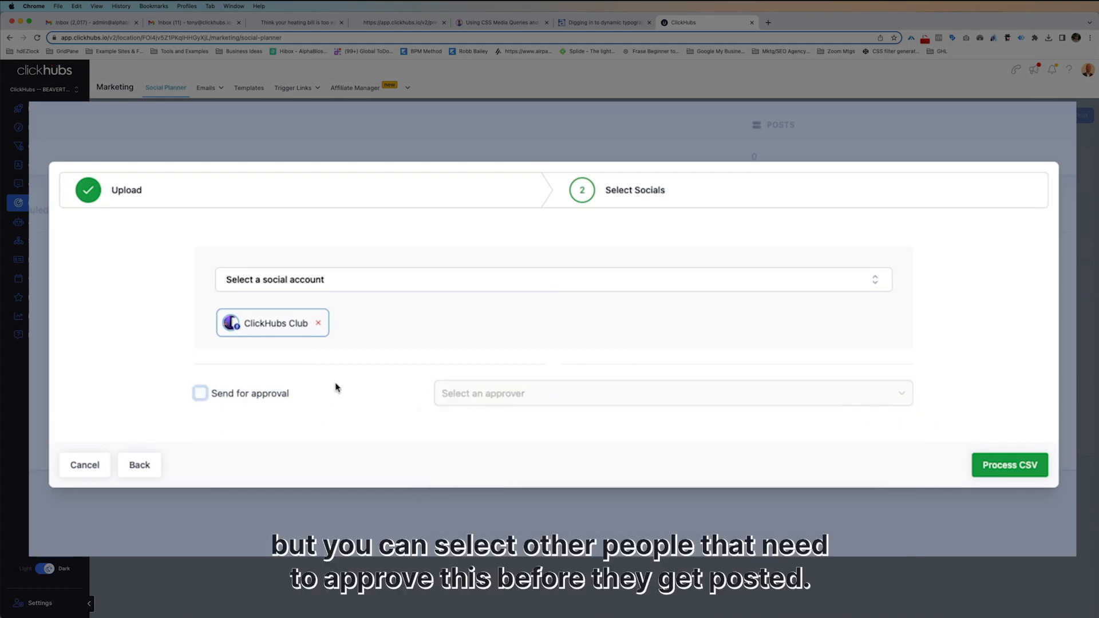
Process the CSV without approval and refresh the list of CSV imports.
click(1011, 468)
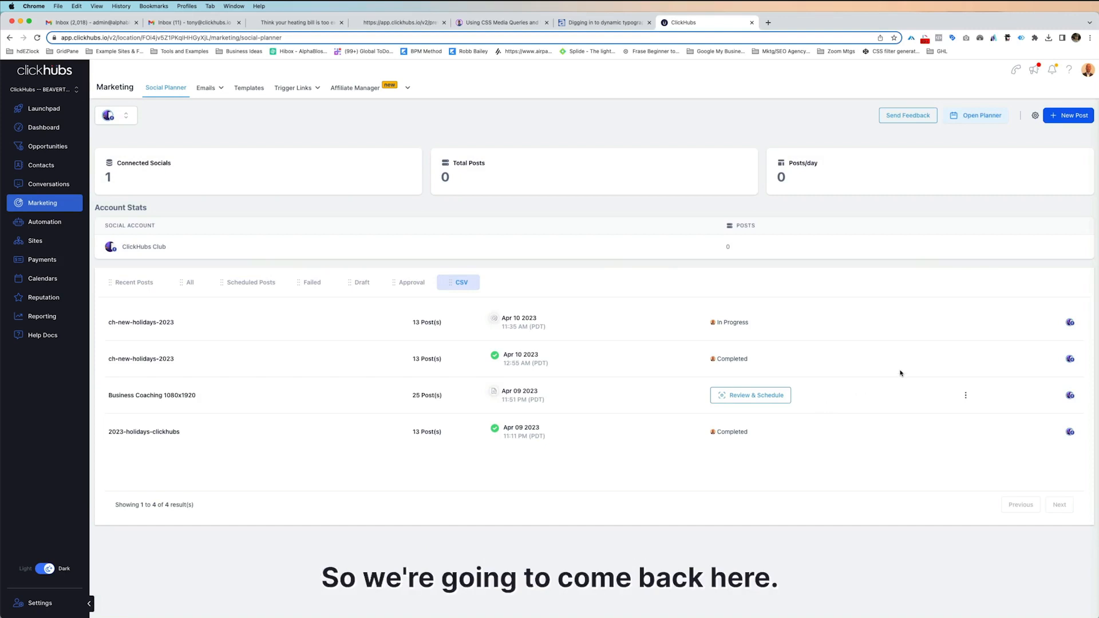
click(967, 397)
click(967, 396)
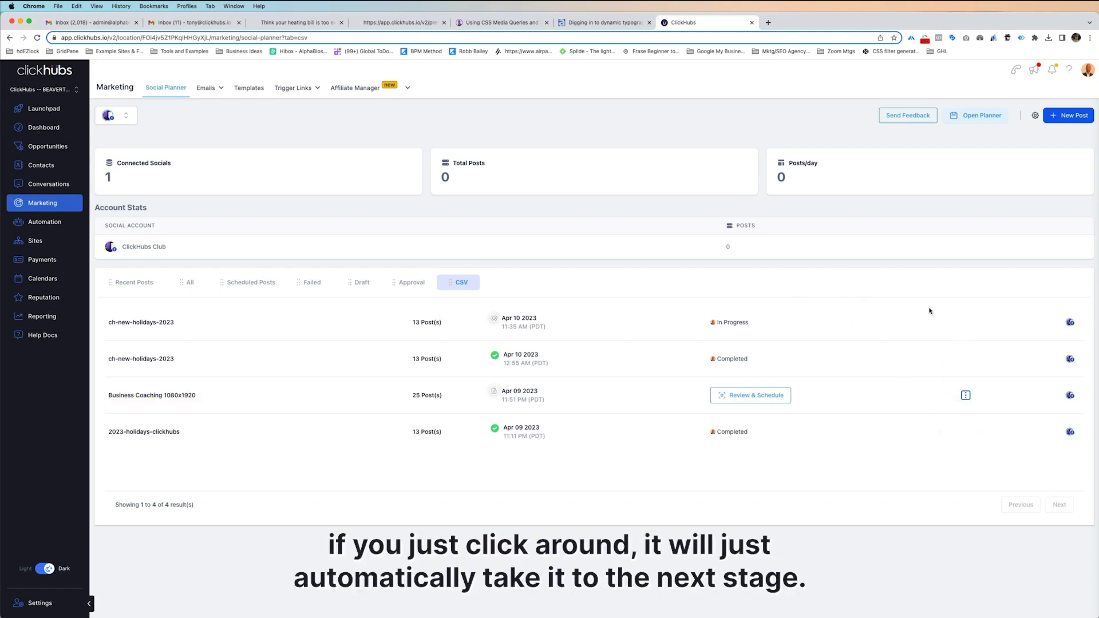
click(146, 284)
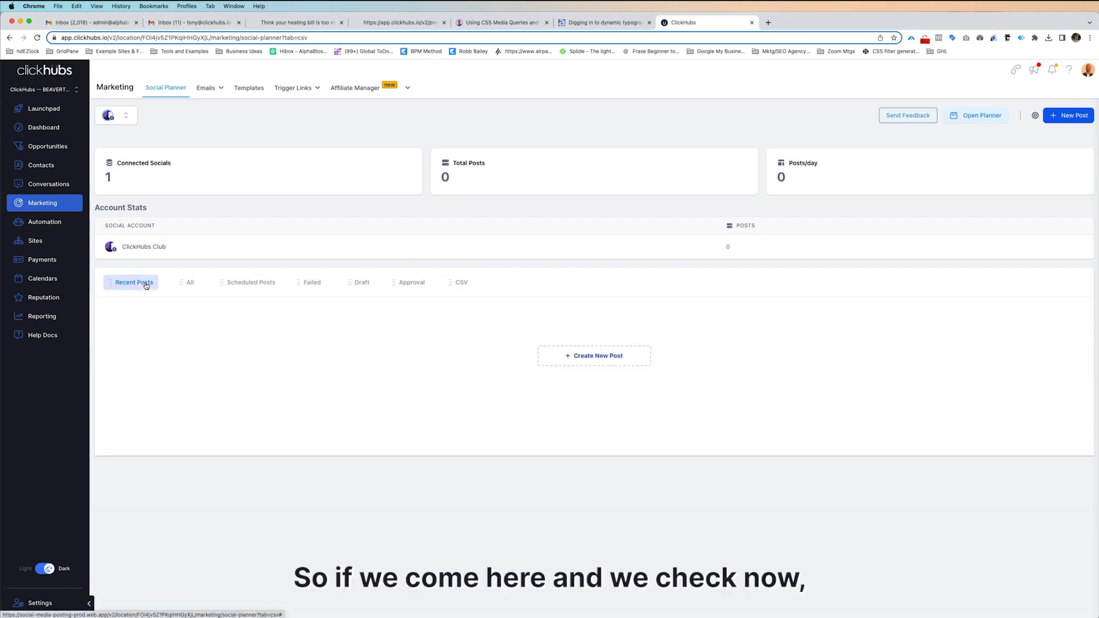
click(469, 281)
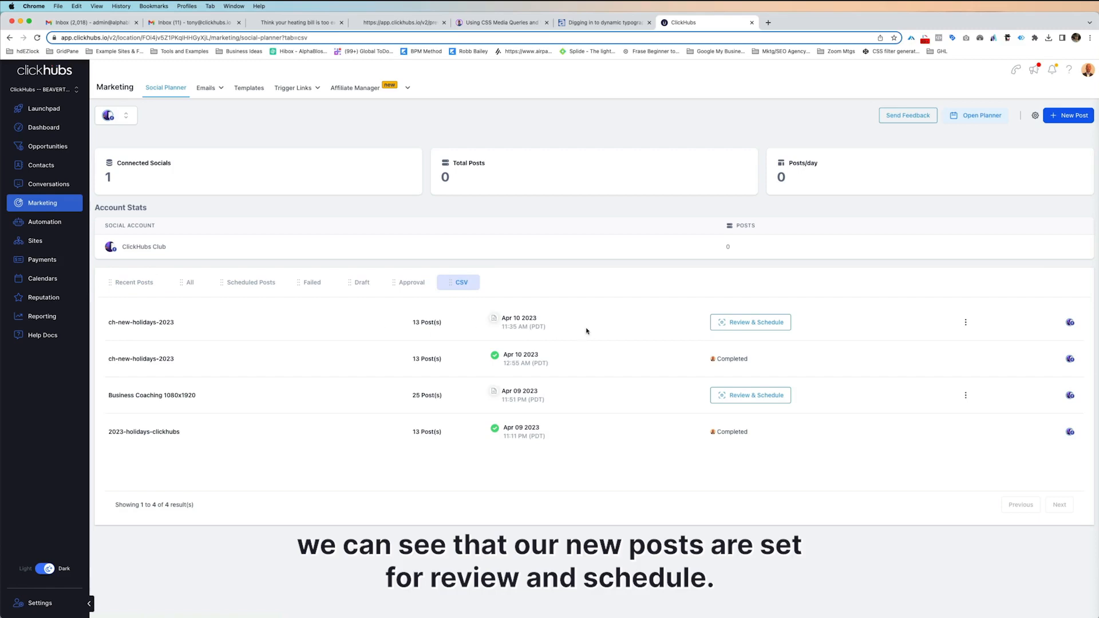
Open the newest ch-new-holidays-2023 import for review and scheduling, and check the posting dates of its entries.
click(749, 323)
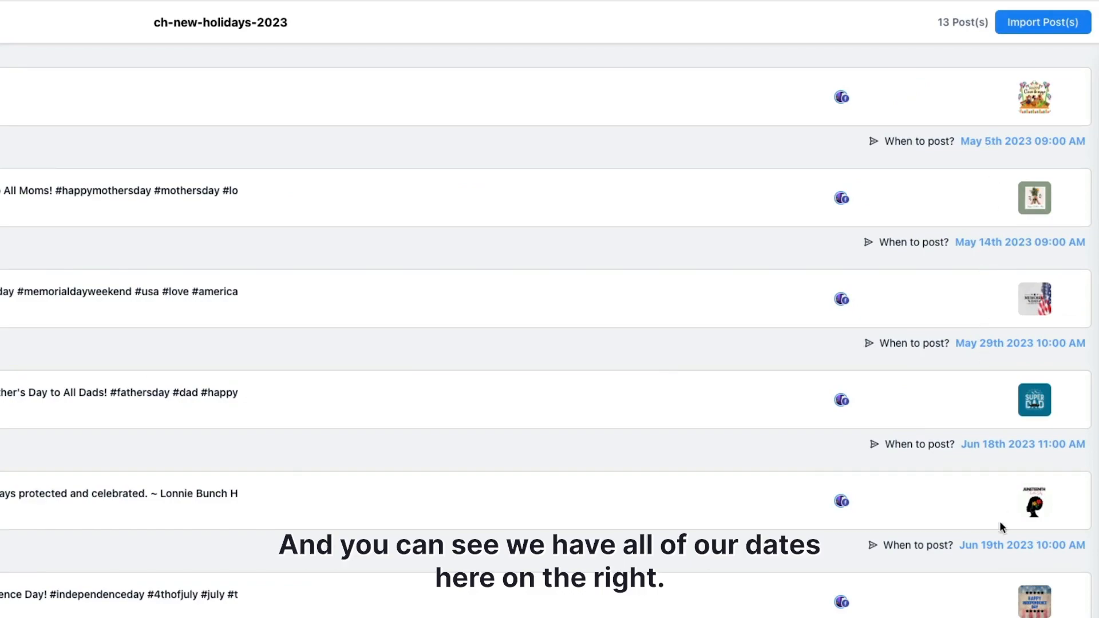
scroll(1001, 527, down, 3)
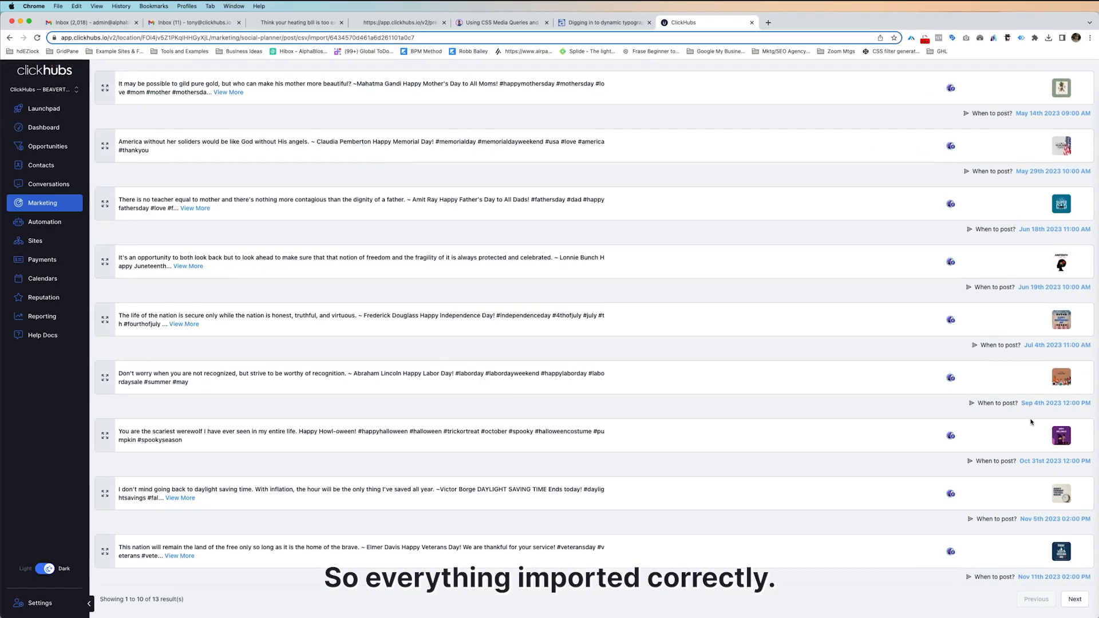
scroll(1031, 423, up, 2)
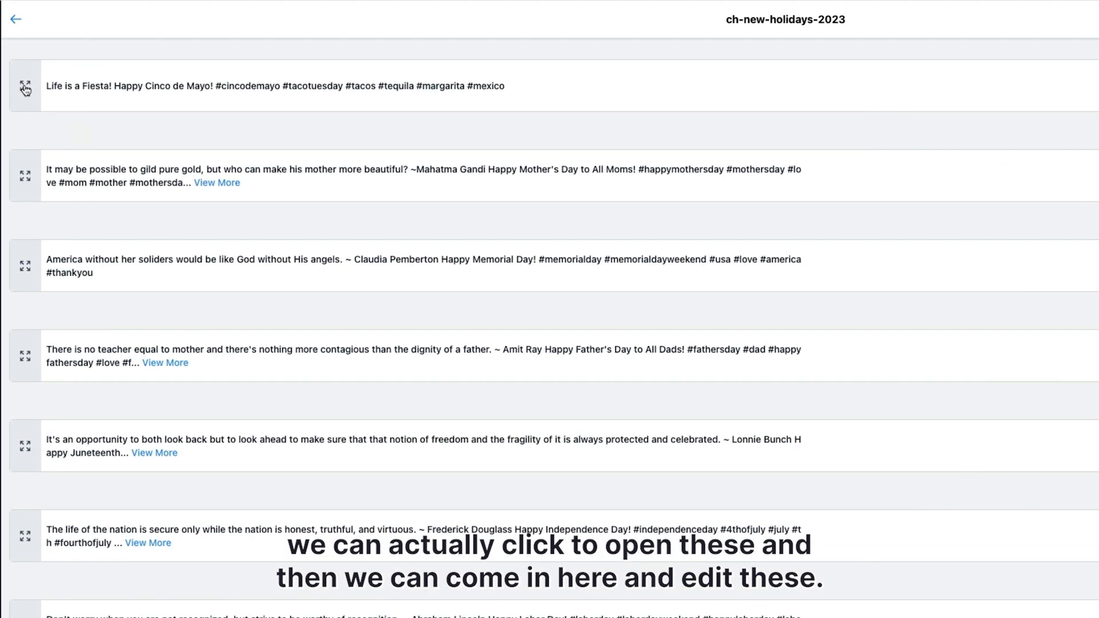
Expand the Cinco de Mayo post and change its greeting to "Happy Cinco de Mayo from the ClickHubs Team!".
click(105, 115)
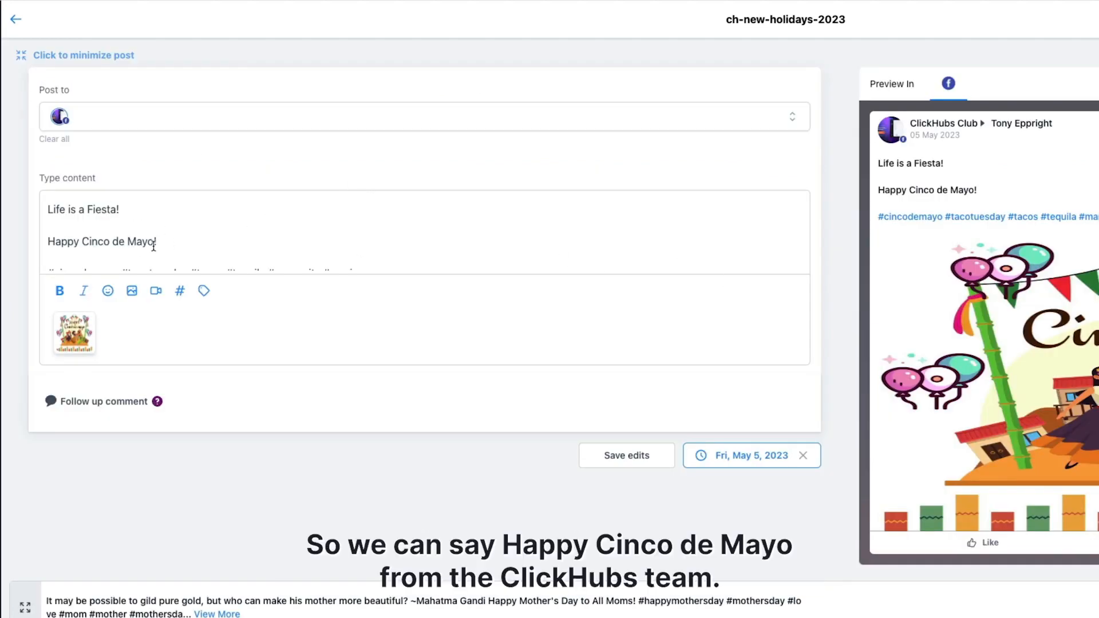
text(from the Clickhu)
key(BackSpace)
key(BackSpace)
text(Hubs Team)
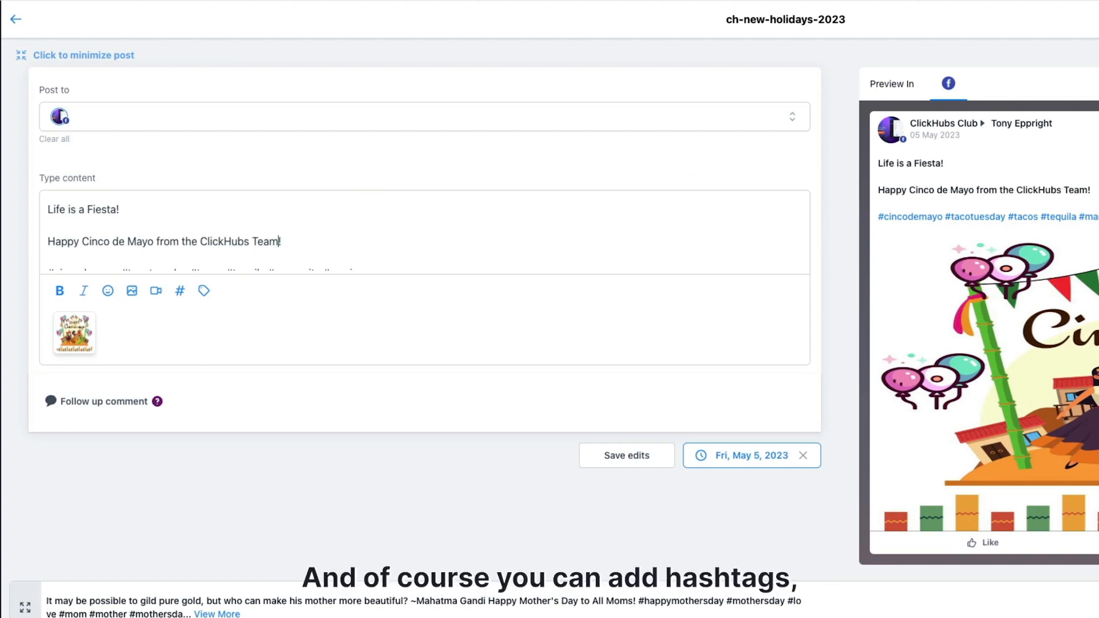
Check the Cinco de Mayo post's hashtags, show its empty follow-up comment field and save the post's edits.
scroll(362, 207, down, 2)
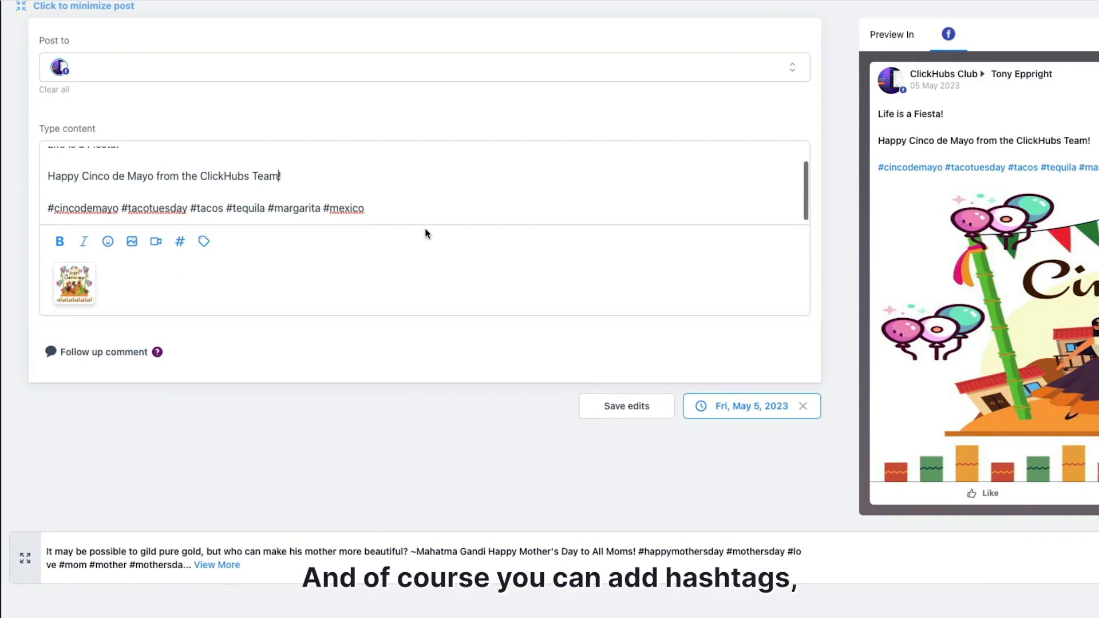
scroll(309, 194, up, 3)
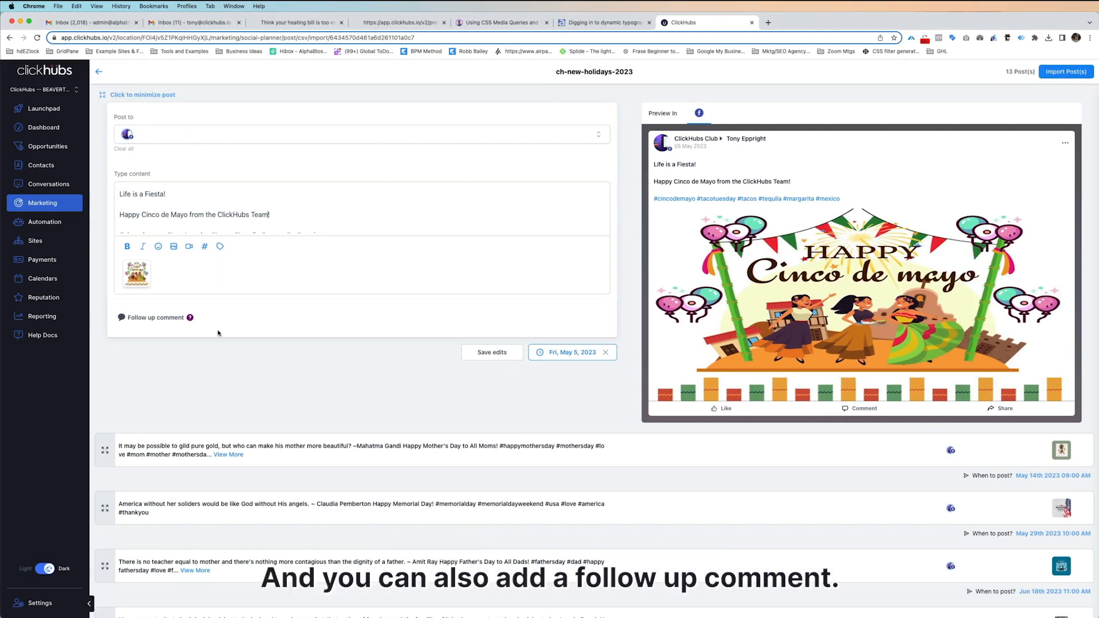
click(154, 320)
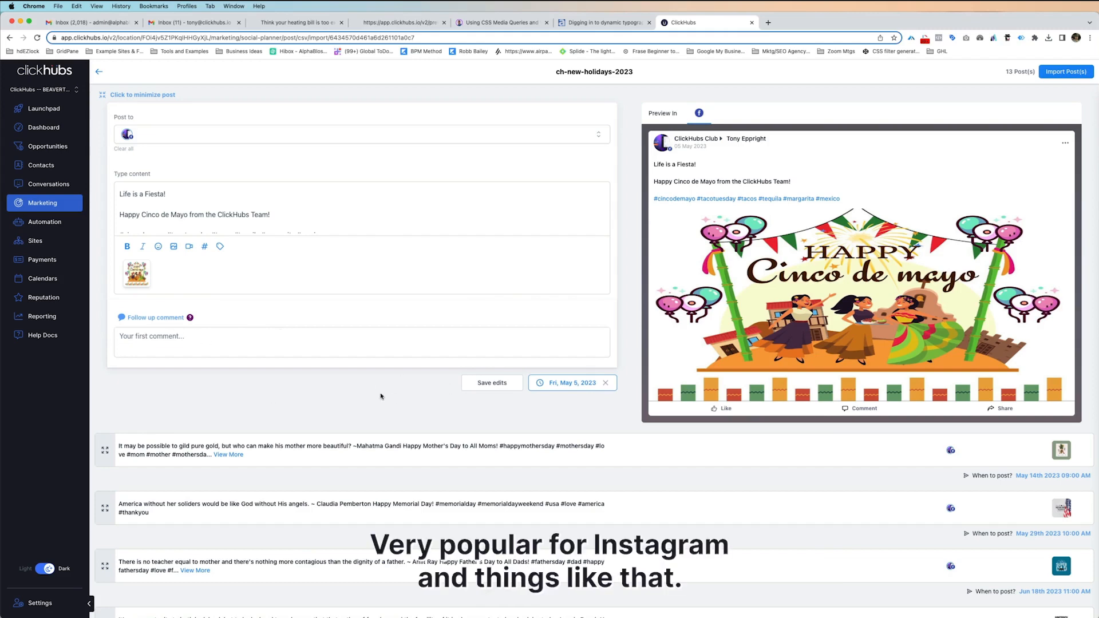
click(482, 384)
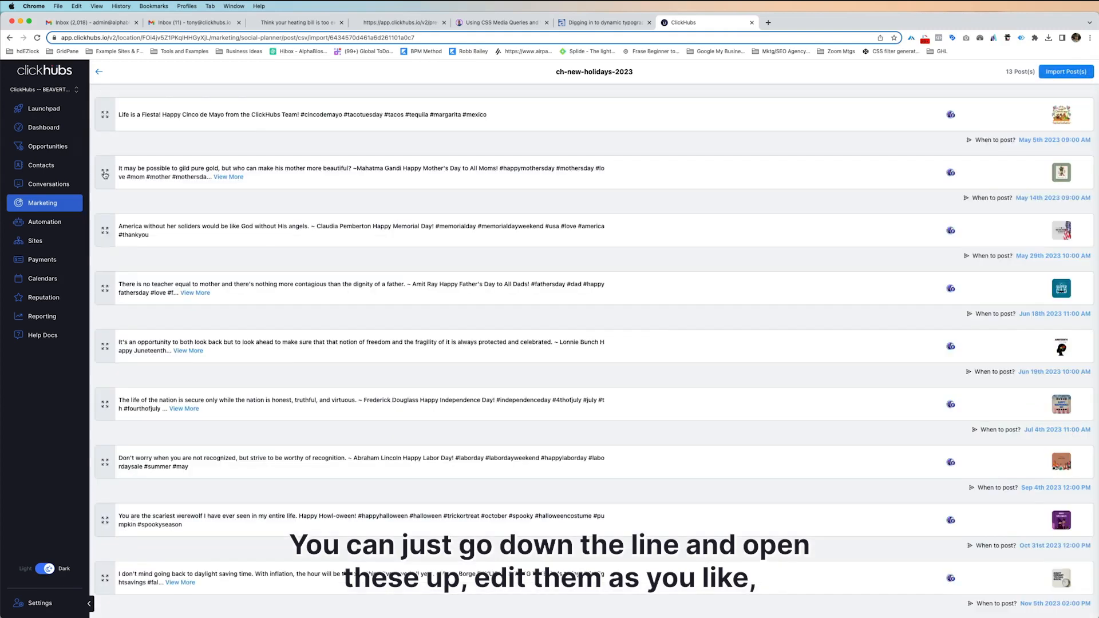
Preview the Mother's Day, Memorial Day, Father's Day and Independence Day posts one after another.
click(105, 173)
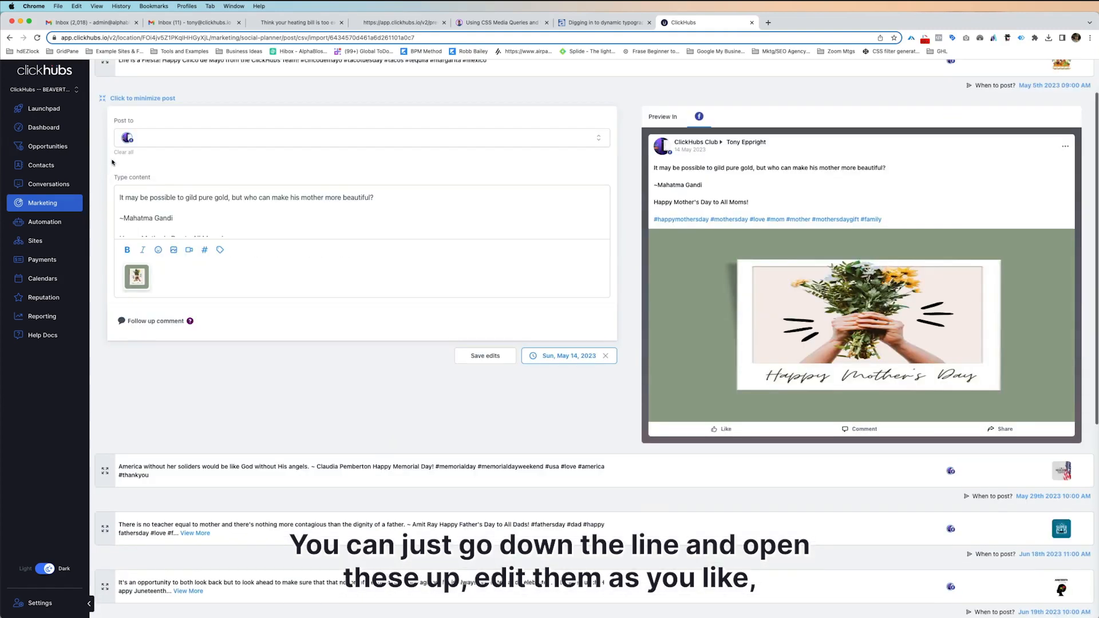
click(105, 473)
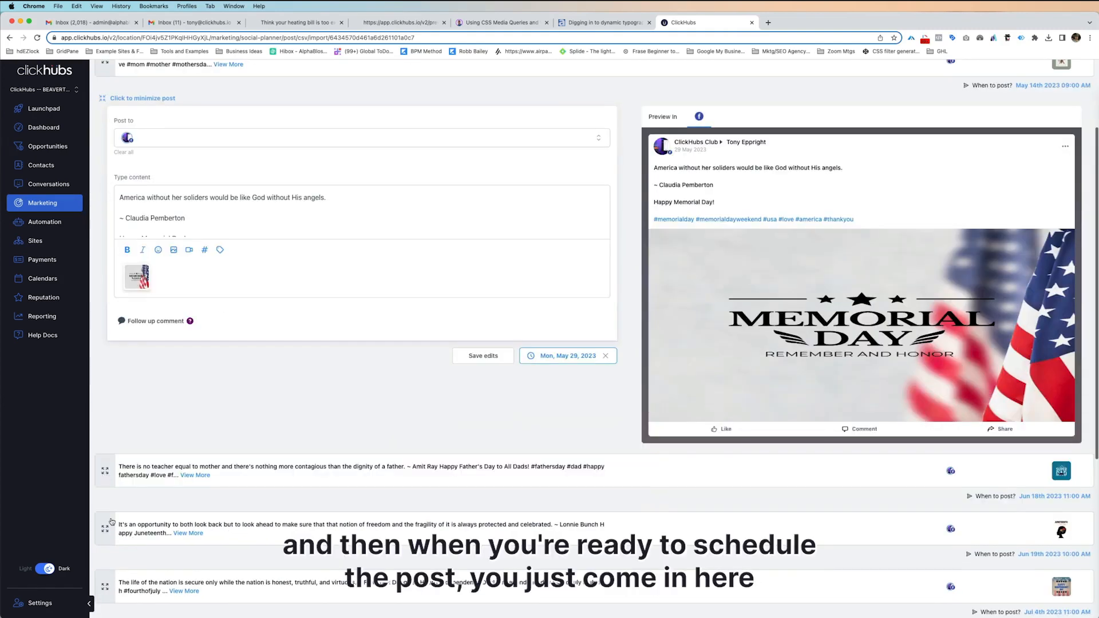
click(105, 475)
scroll(532, 395, down, 4)
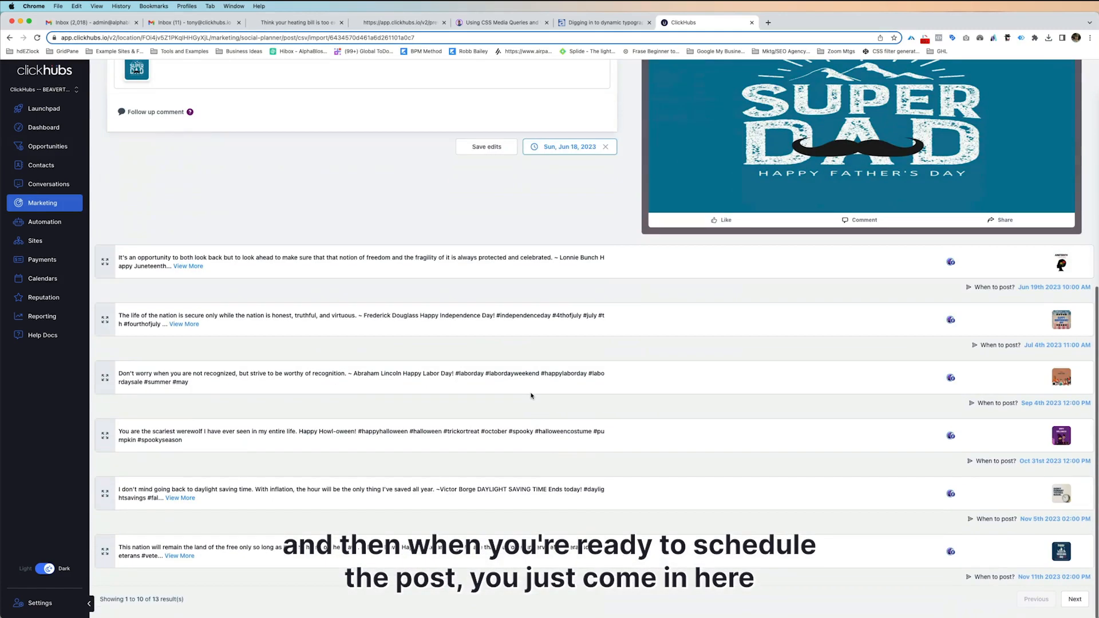
click(106, 322)
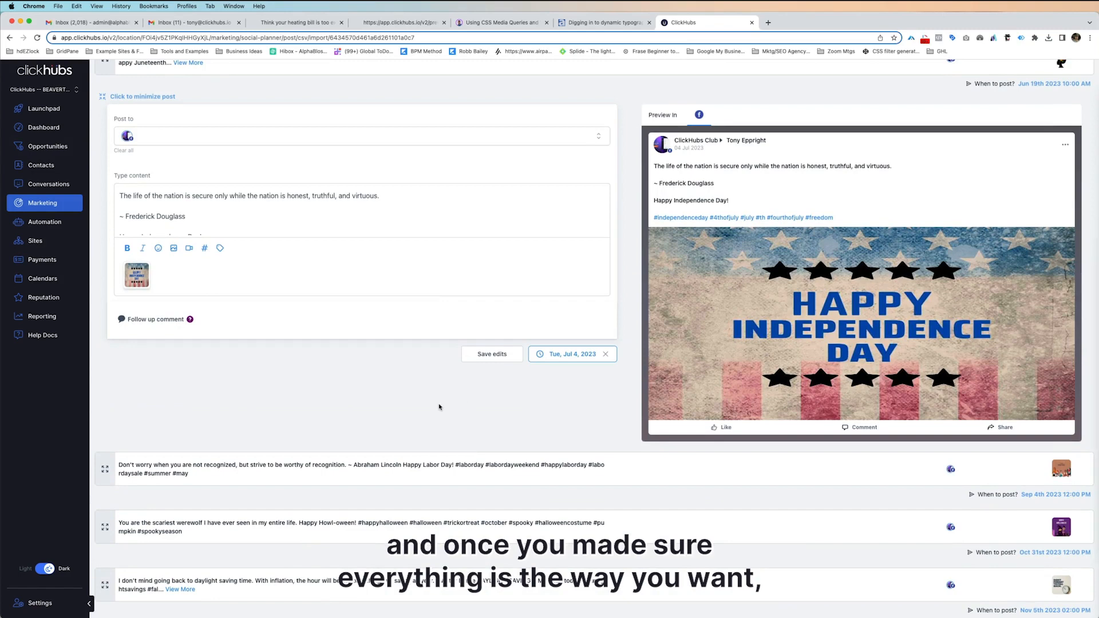
Check the remaining posts on the second page of the ch-new-holidays-2023 import and import all its posts into the social calendar.
scroll(586, 410, down, 2)
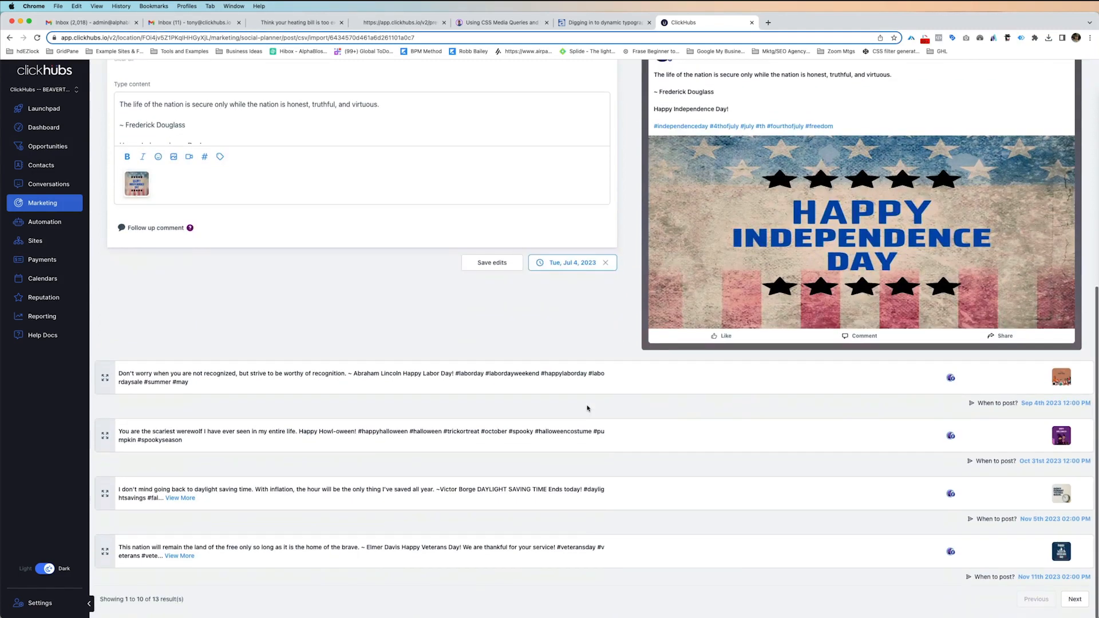
click(1073, 599)
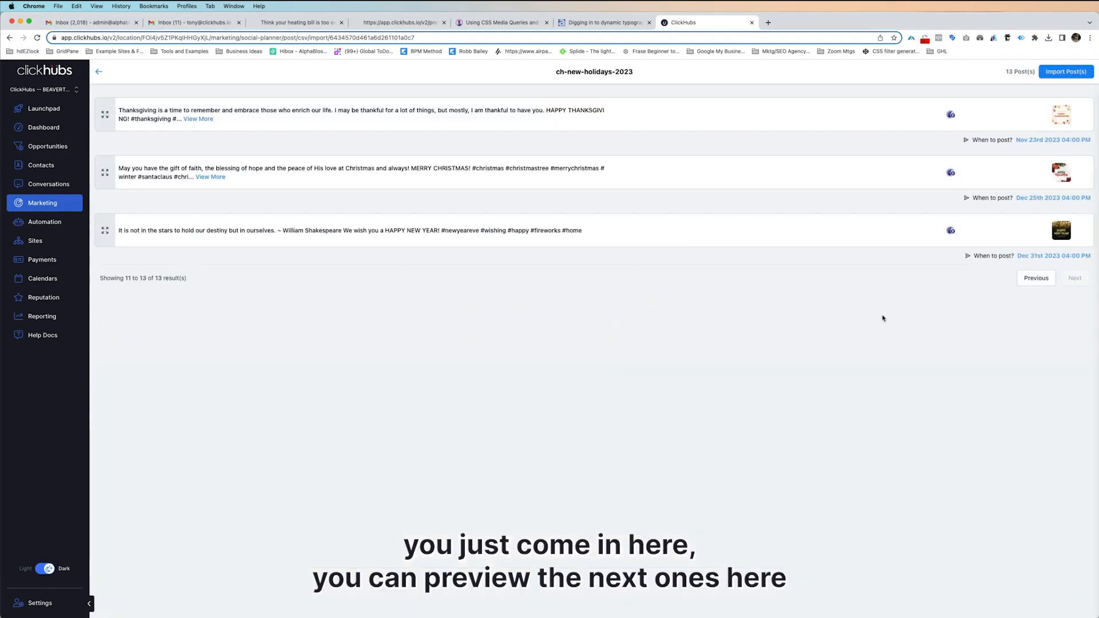
click(1065, 73)
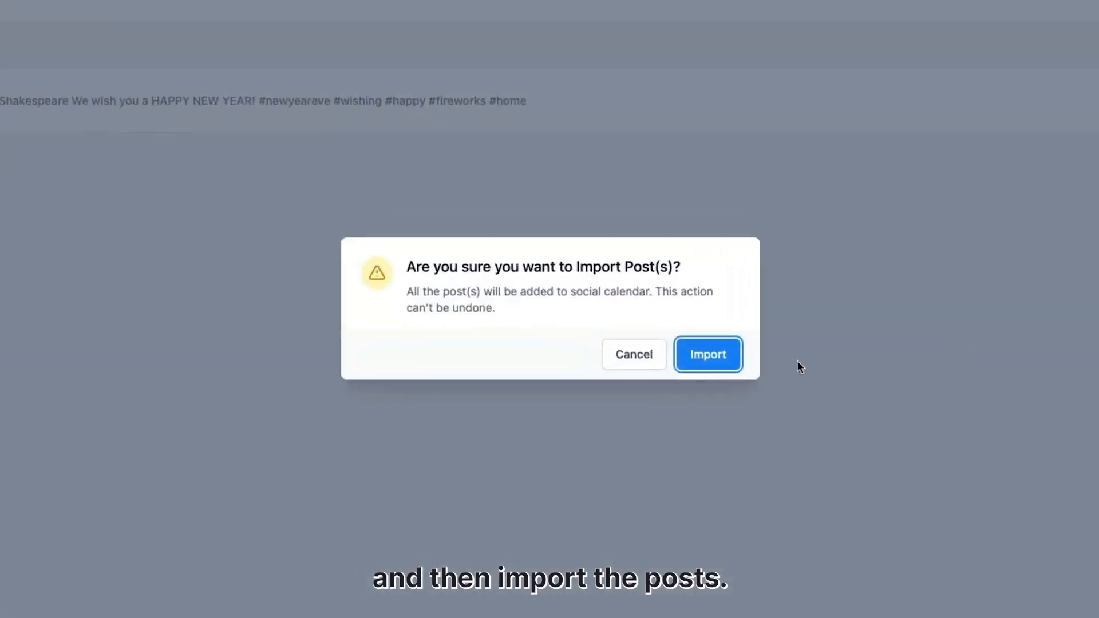
click(708, 358)
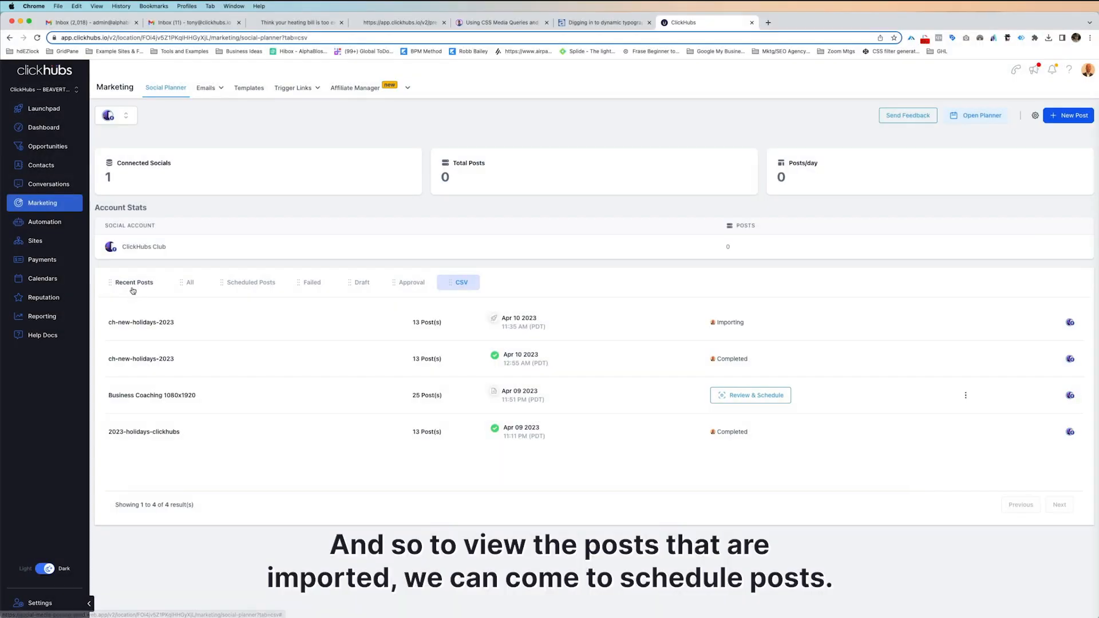
List the scheduled posts and look through the imported holiday entries, checking their dates and statuses.
click(132, 286)
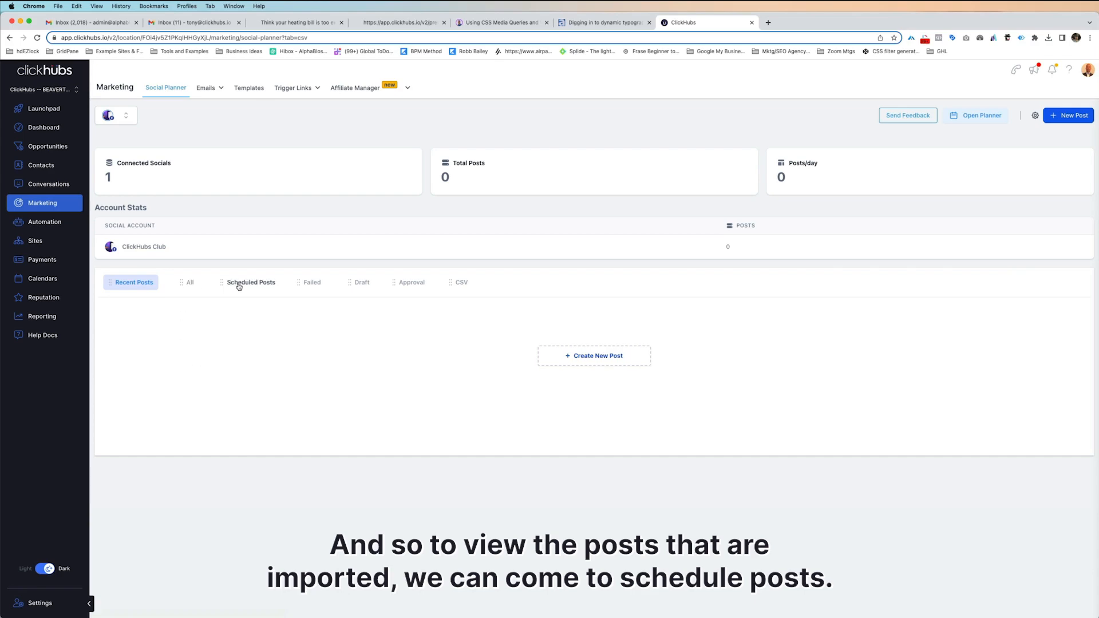
click(248, 284)
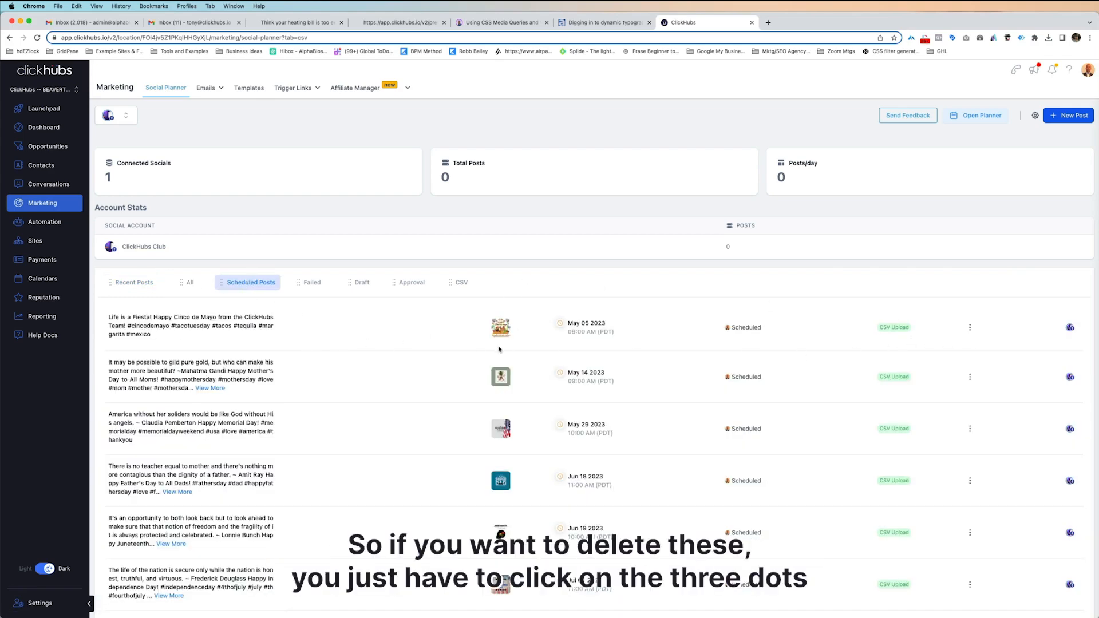
scroll(997, 232, down, 5)
click(969, 187)
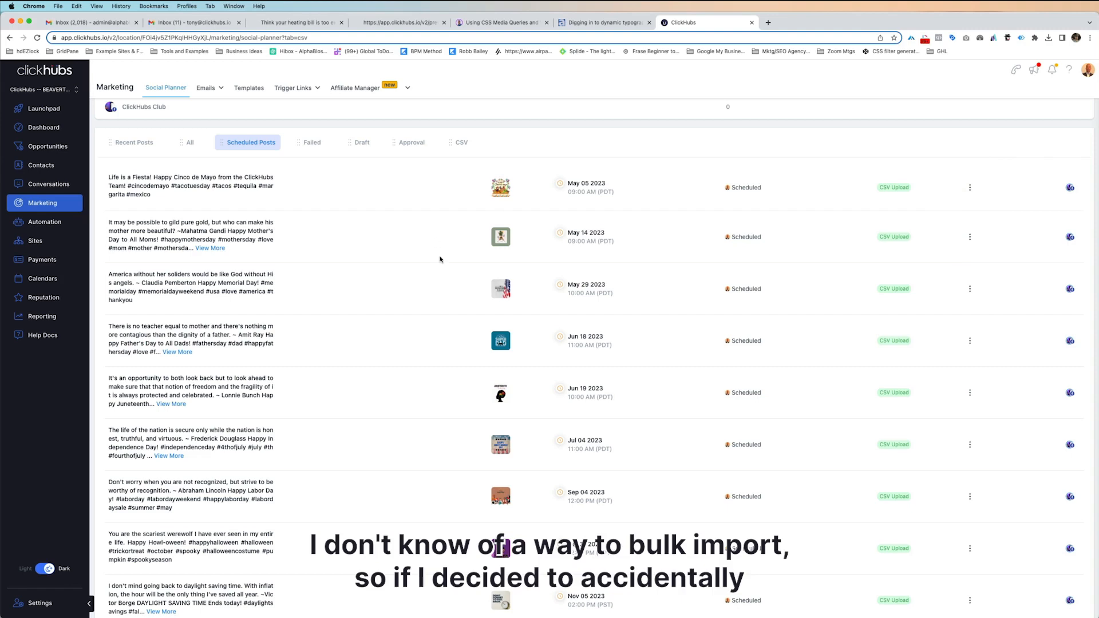
scroll(487, 368, down, 5)
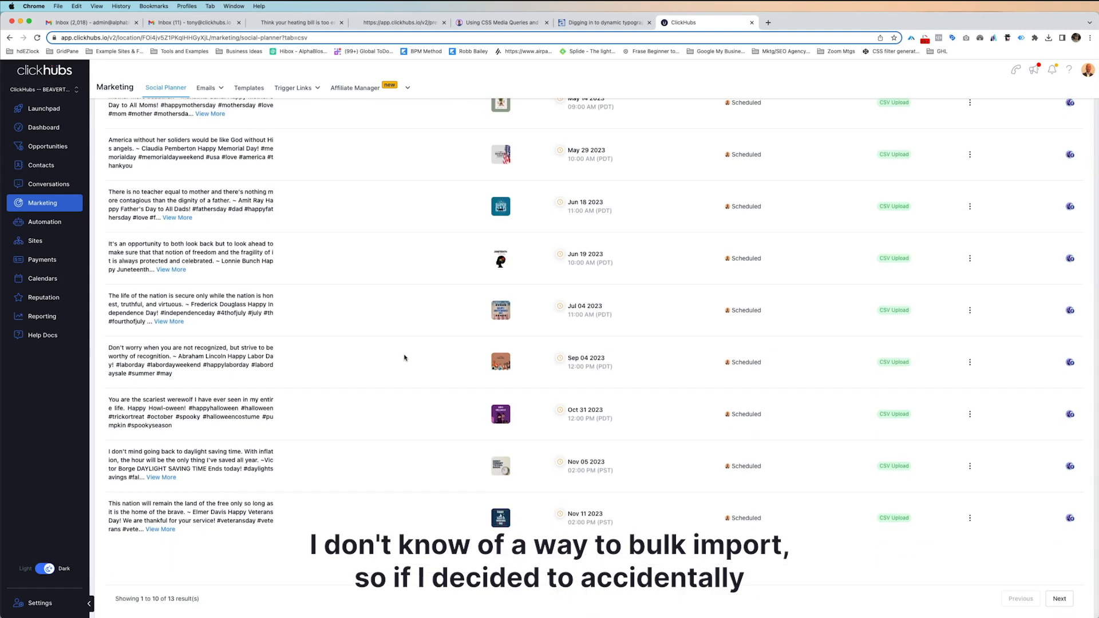
scroll(404, 357, up, 10)
scroll(407, 359, down, 10)
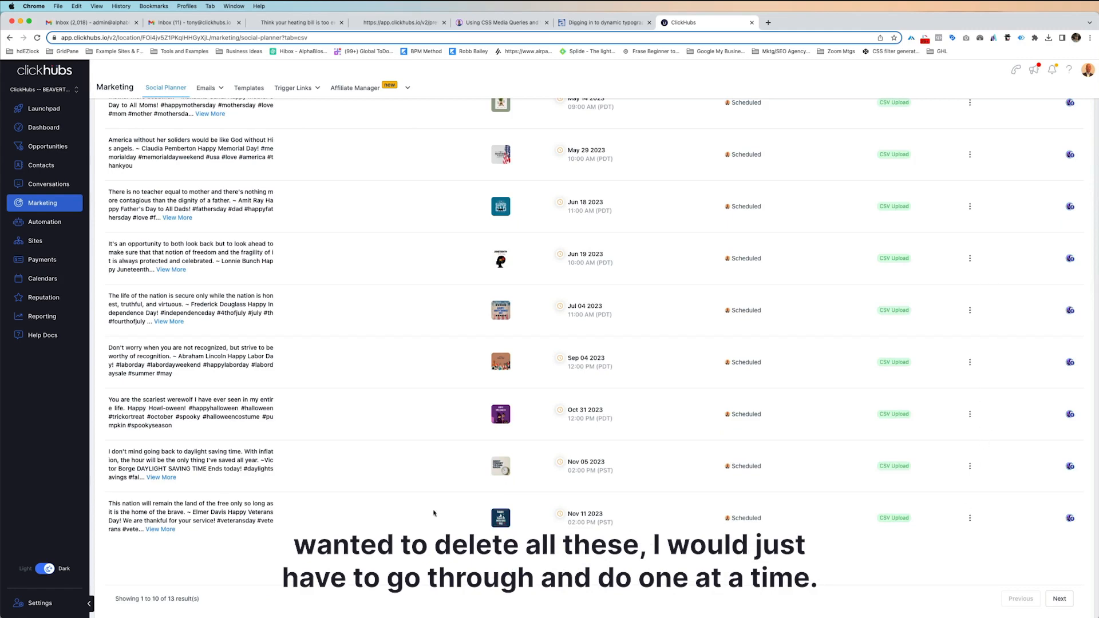
scroll(351, 407, up, 8)
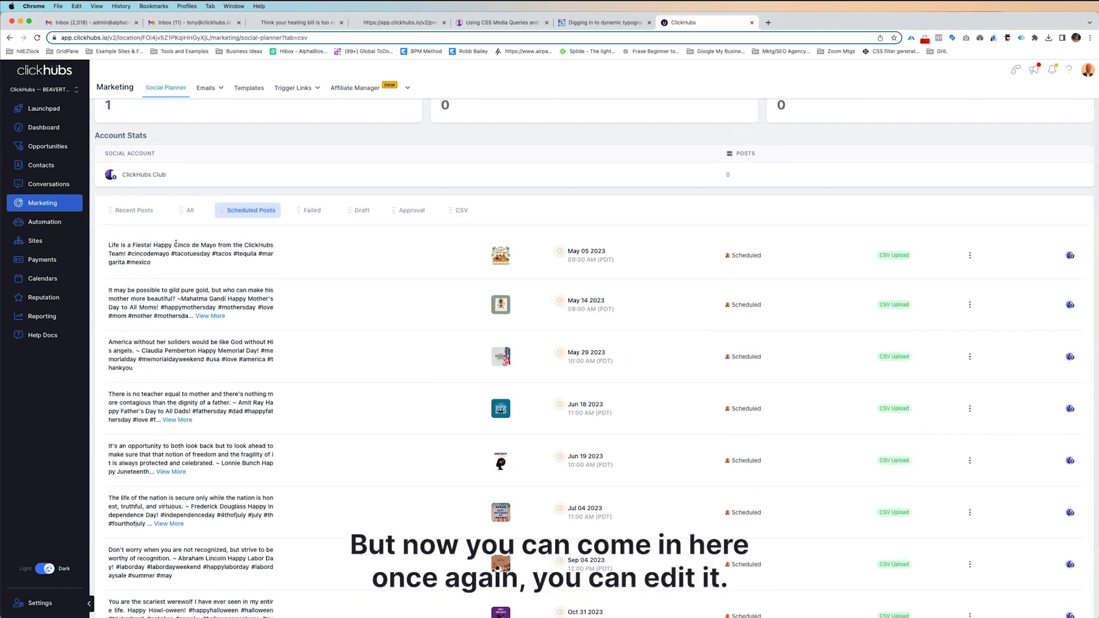
Open the scheduled Cinco de Mayo post for editing and save it with its existing content.
click(972, 258)
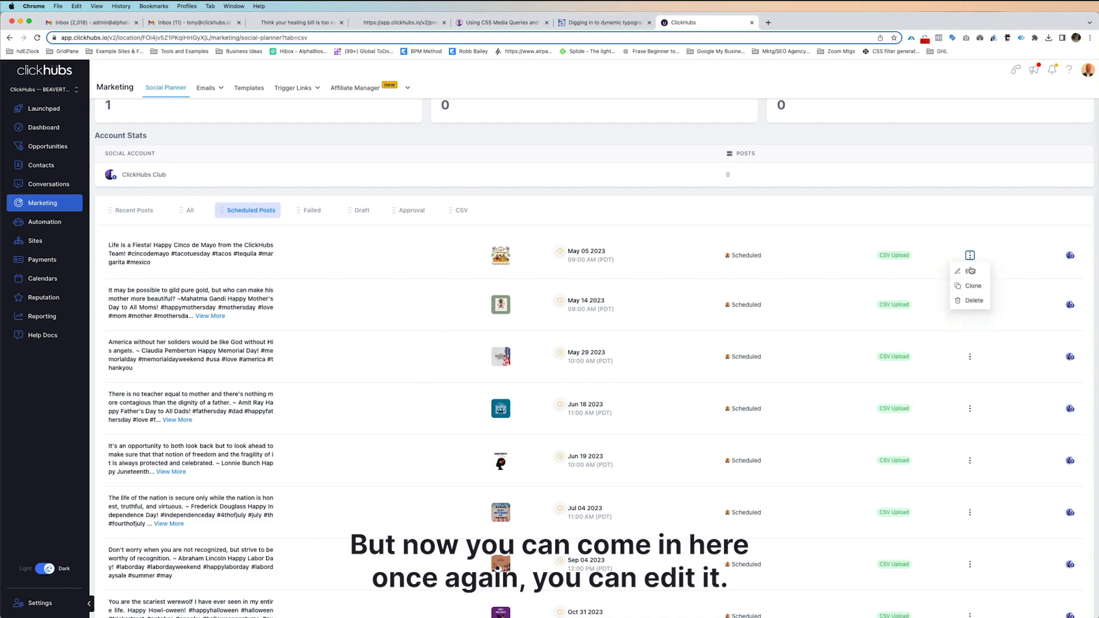
click(973, 284)
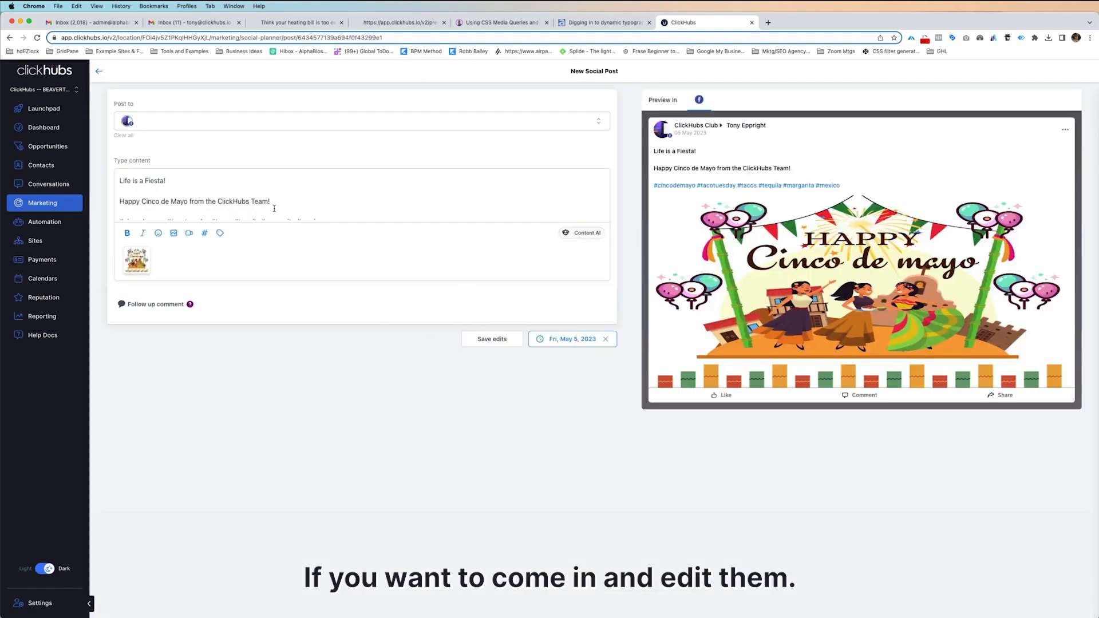
click(506, 340)
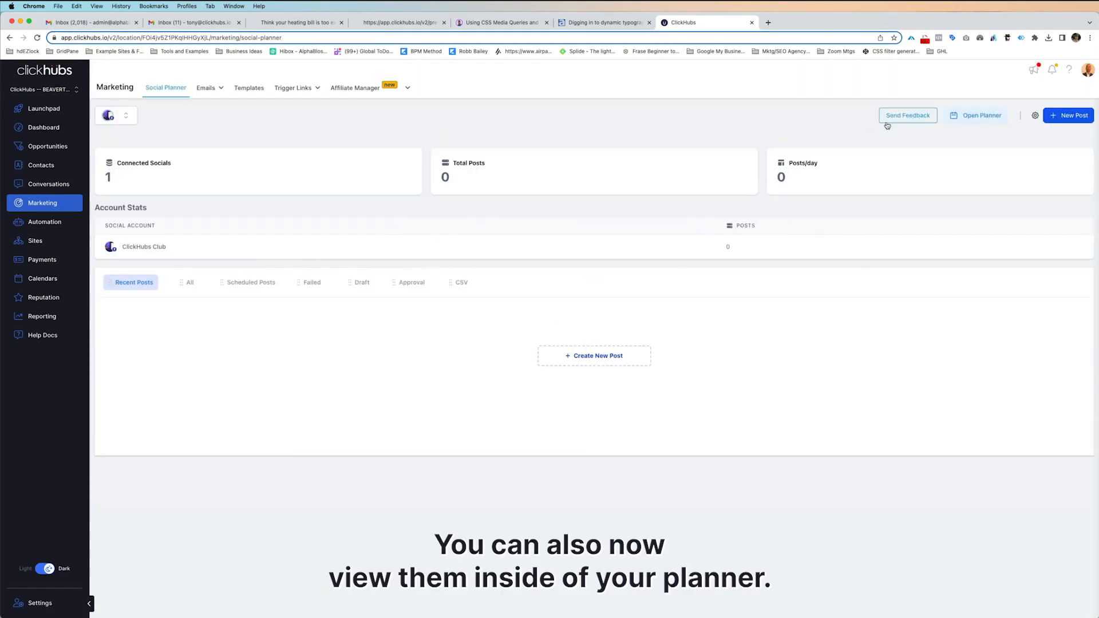
View May 2023 in the monthly planner and check which actions are available for the Memorial Day post on May 29.
click(984, 116)
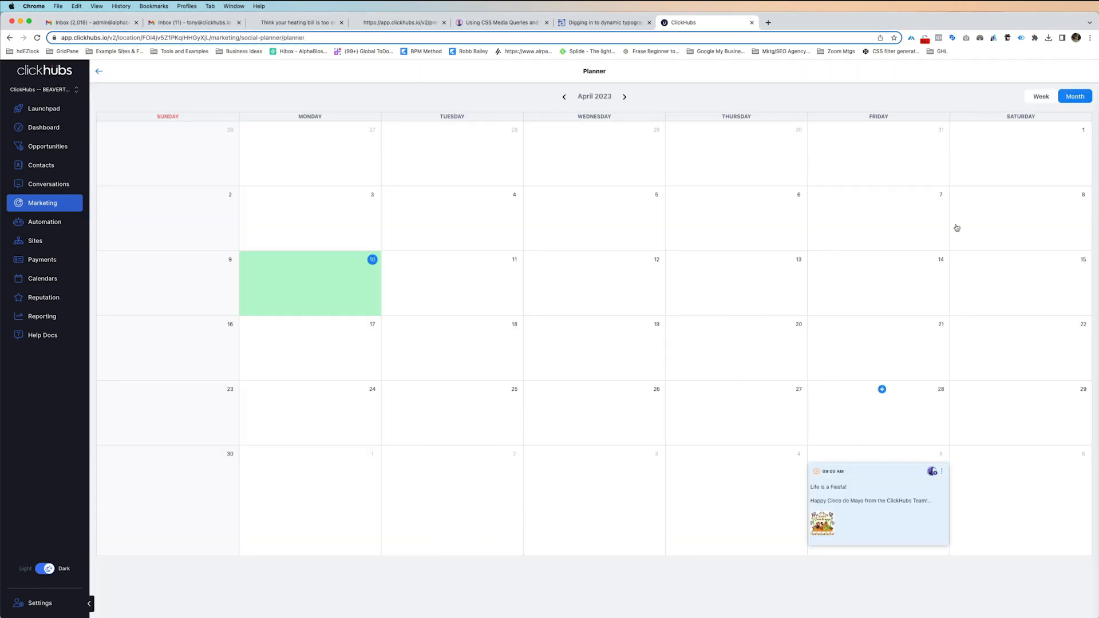
click(626, 98)
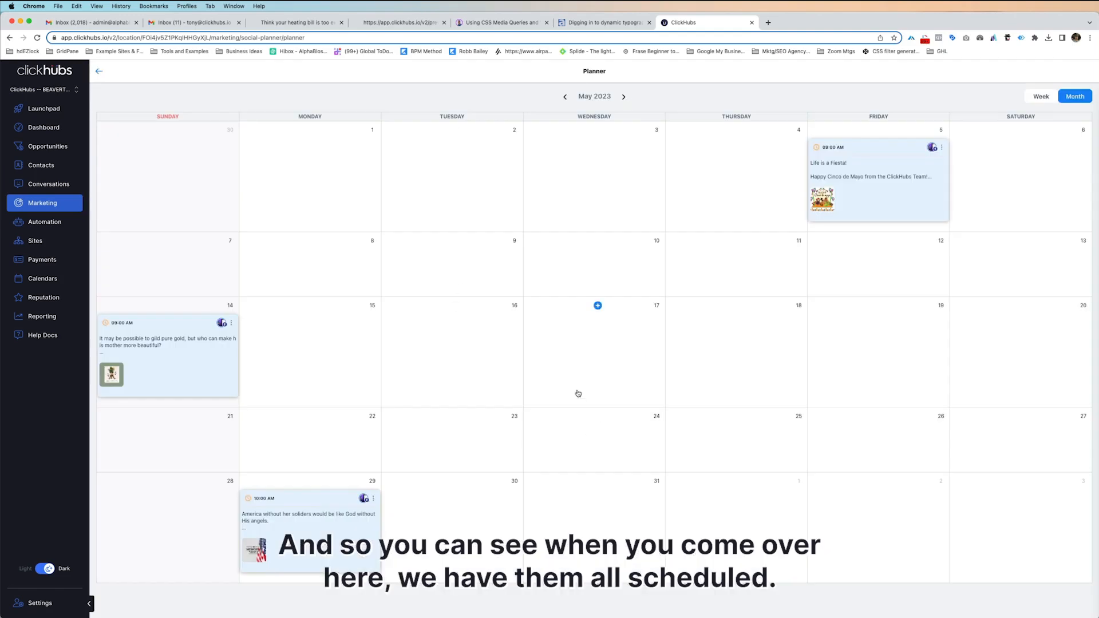
drag(898, 181, 870, 241)
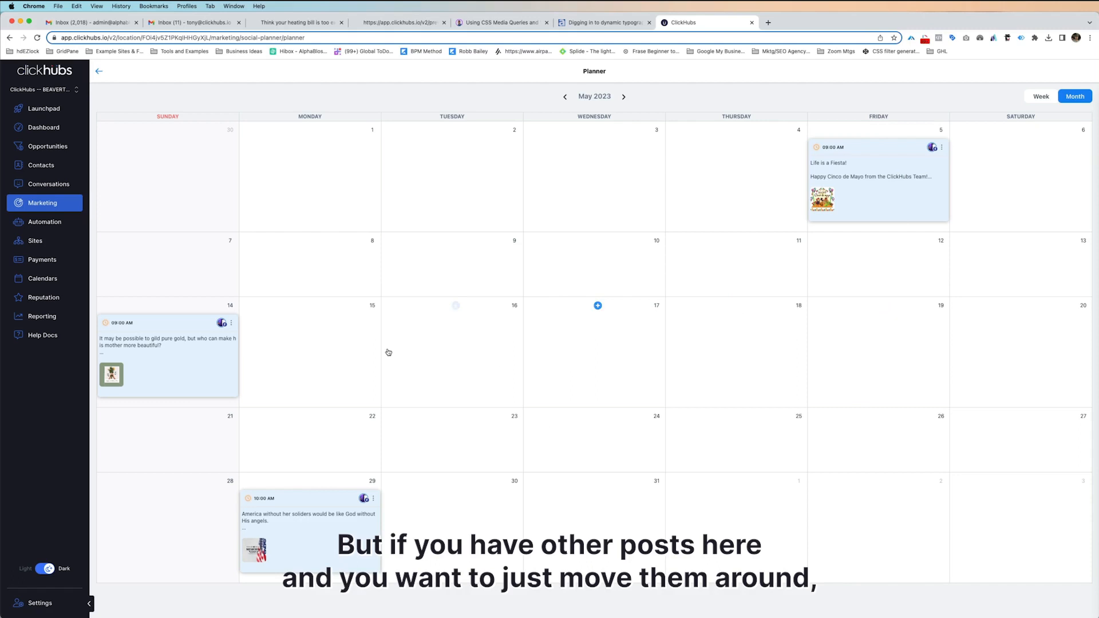
drag(332, 529, 366, 515)
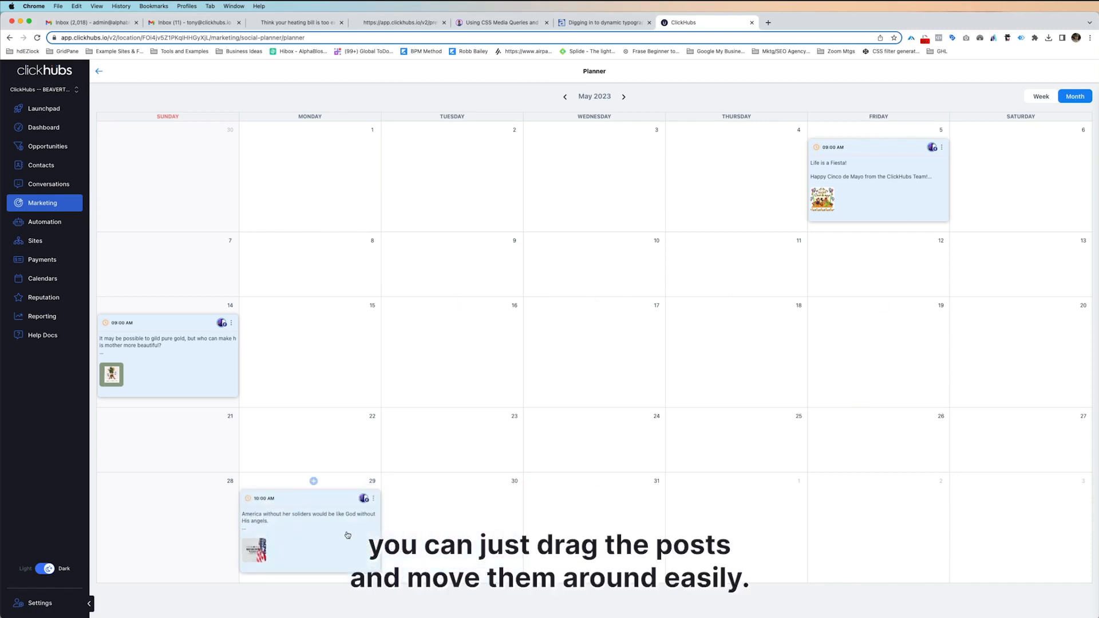
click(375, 499)
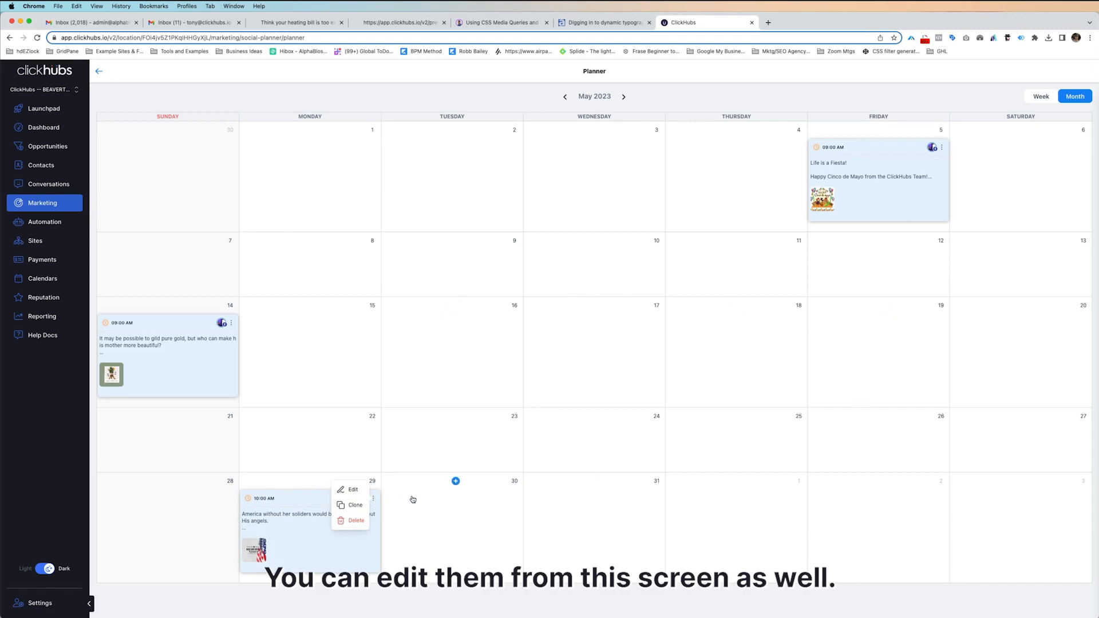
click(357, 550)
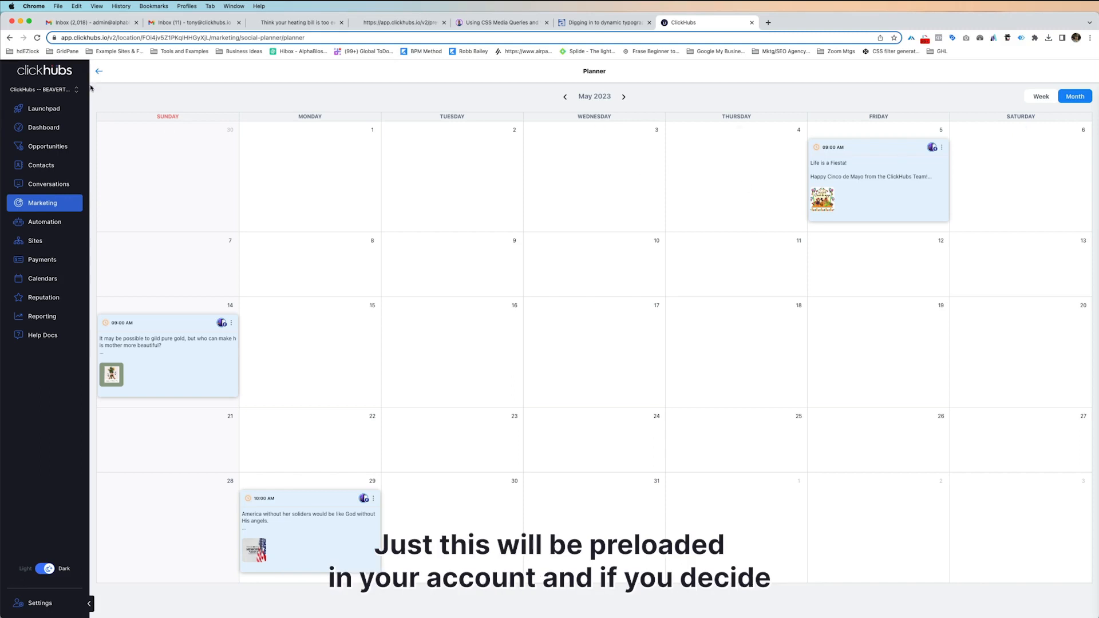
Return to the Social Planner's CSV imports and check the actions available for the Business Coaching 1080x1920 import.
click(50, 203)
click(460, 283)
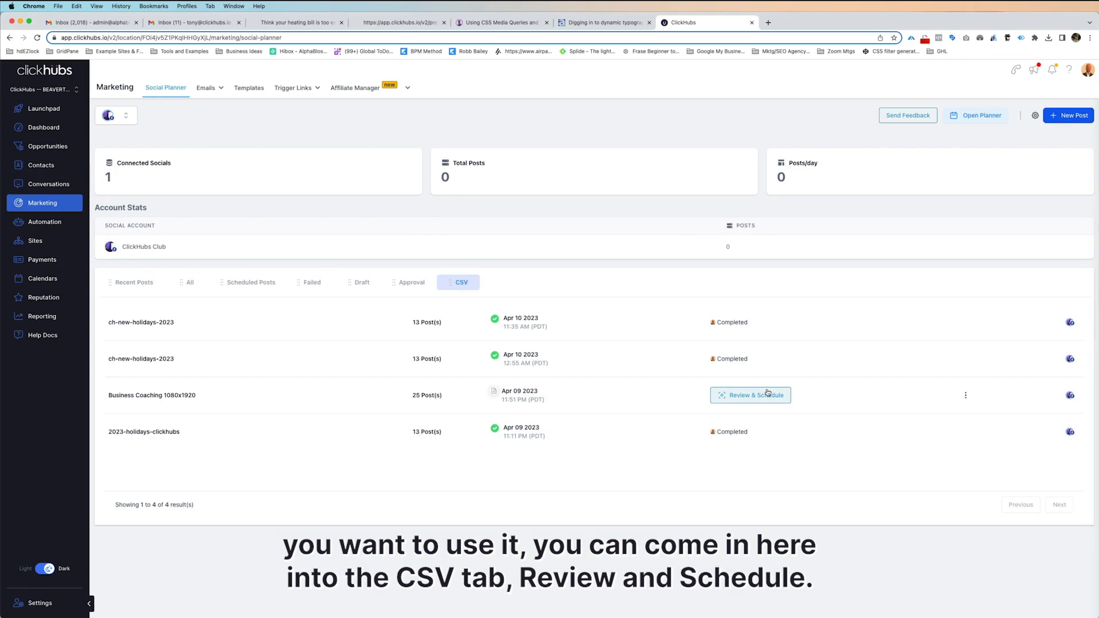
click(966, 396)
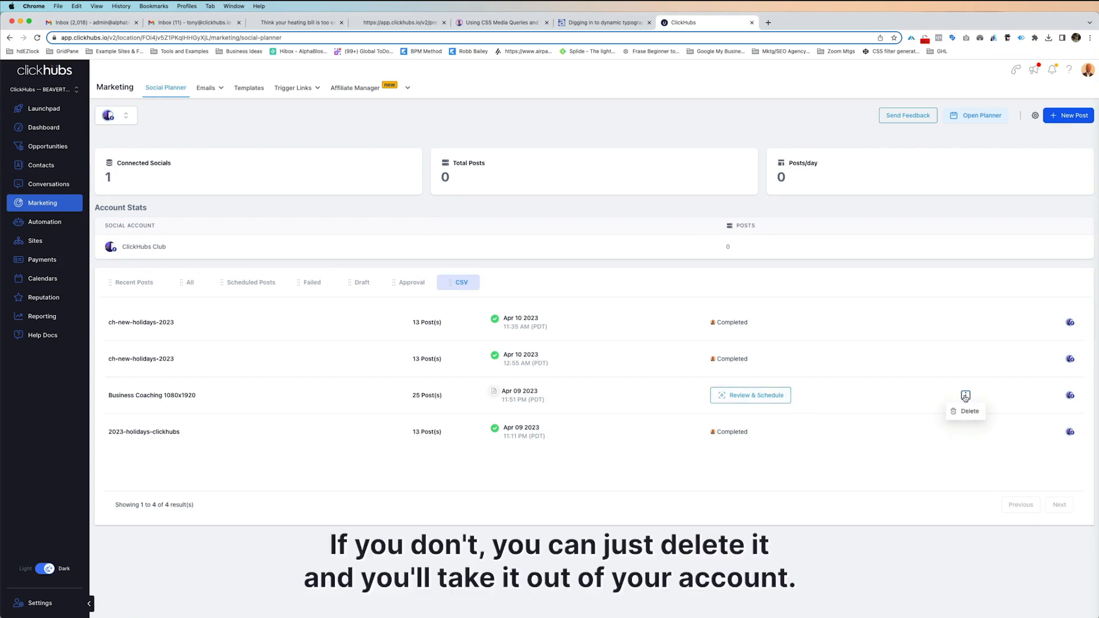
click(710, 523)
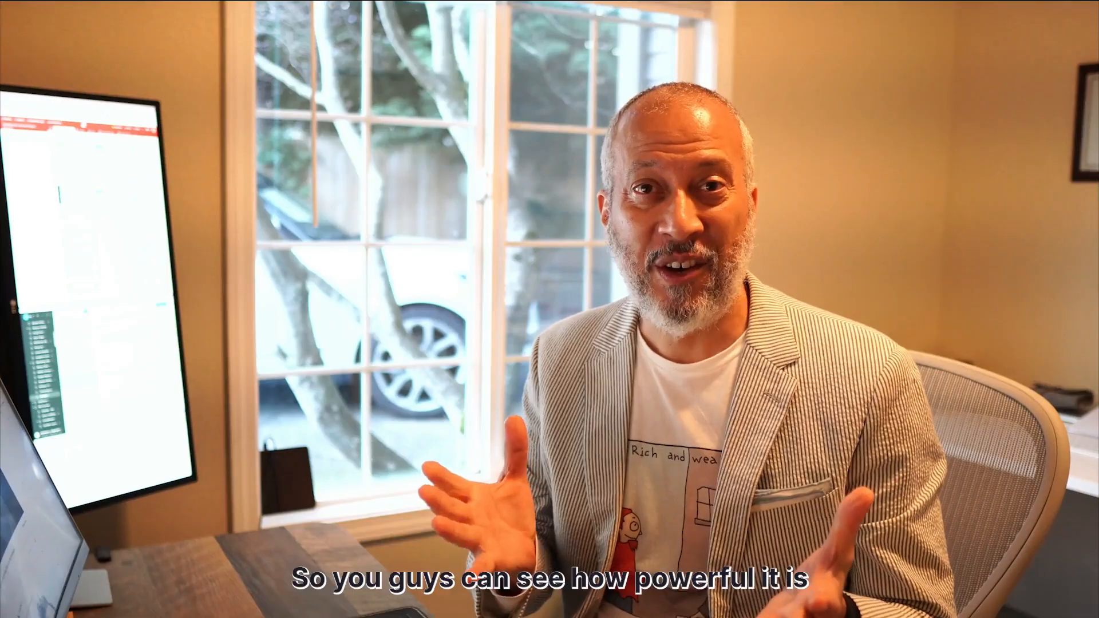